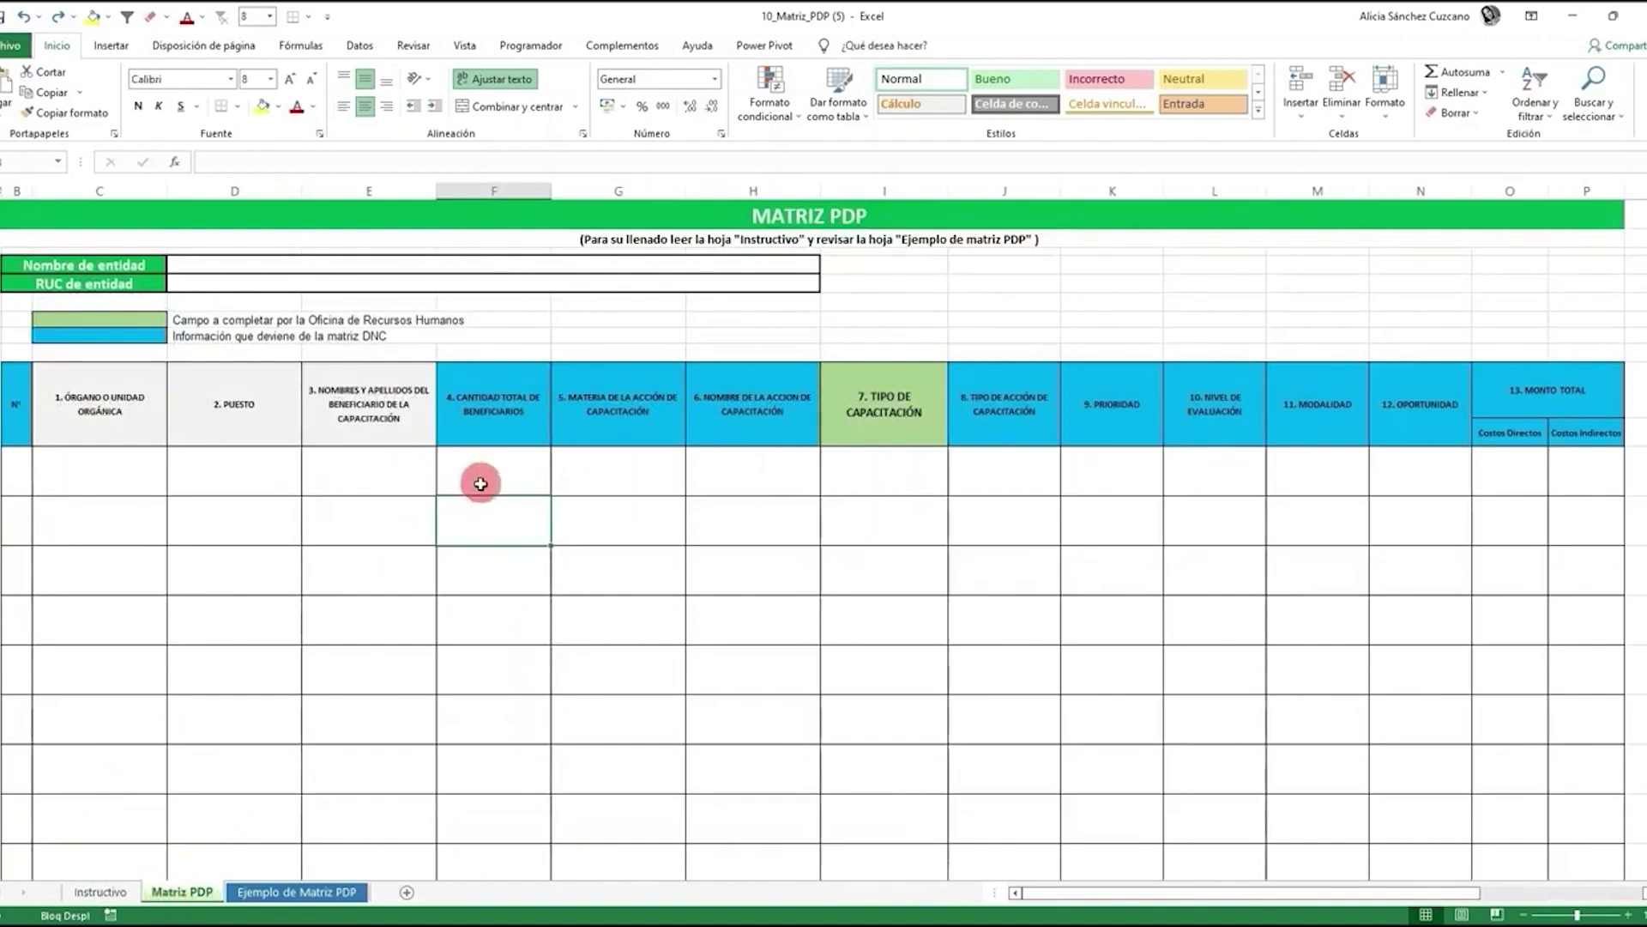
Open the example PDP matrix sheet and review the entity name, RUC and colour legend fields.
click(266, 892)
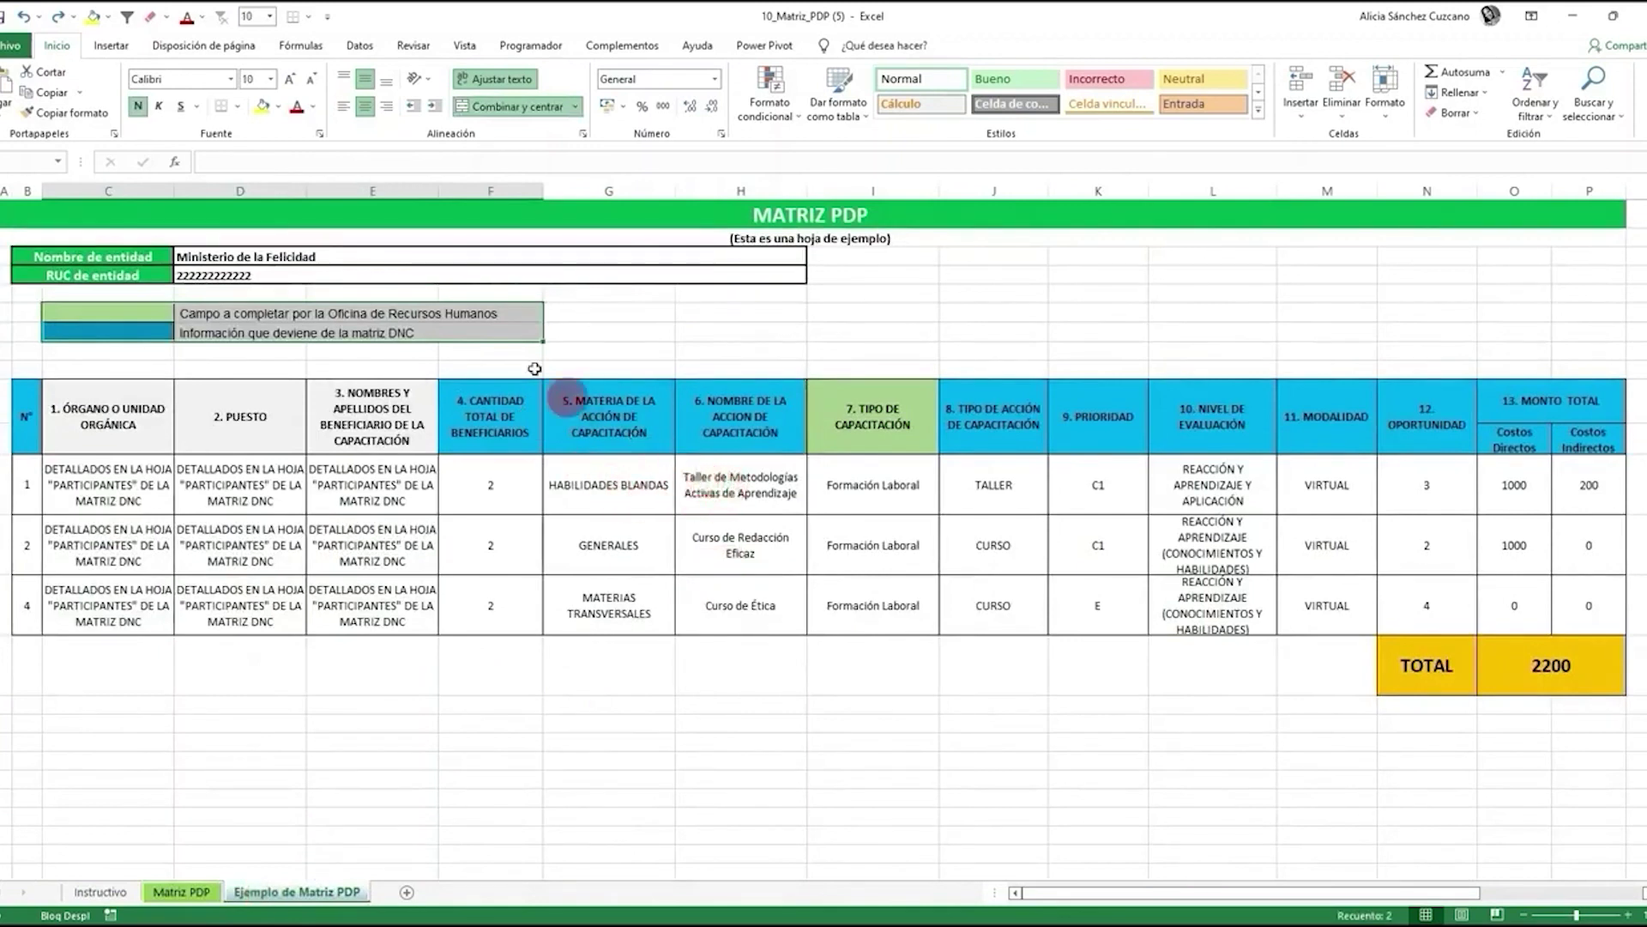
click(283, 257)
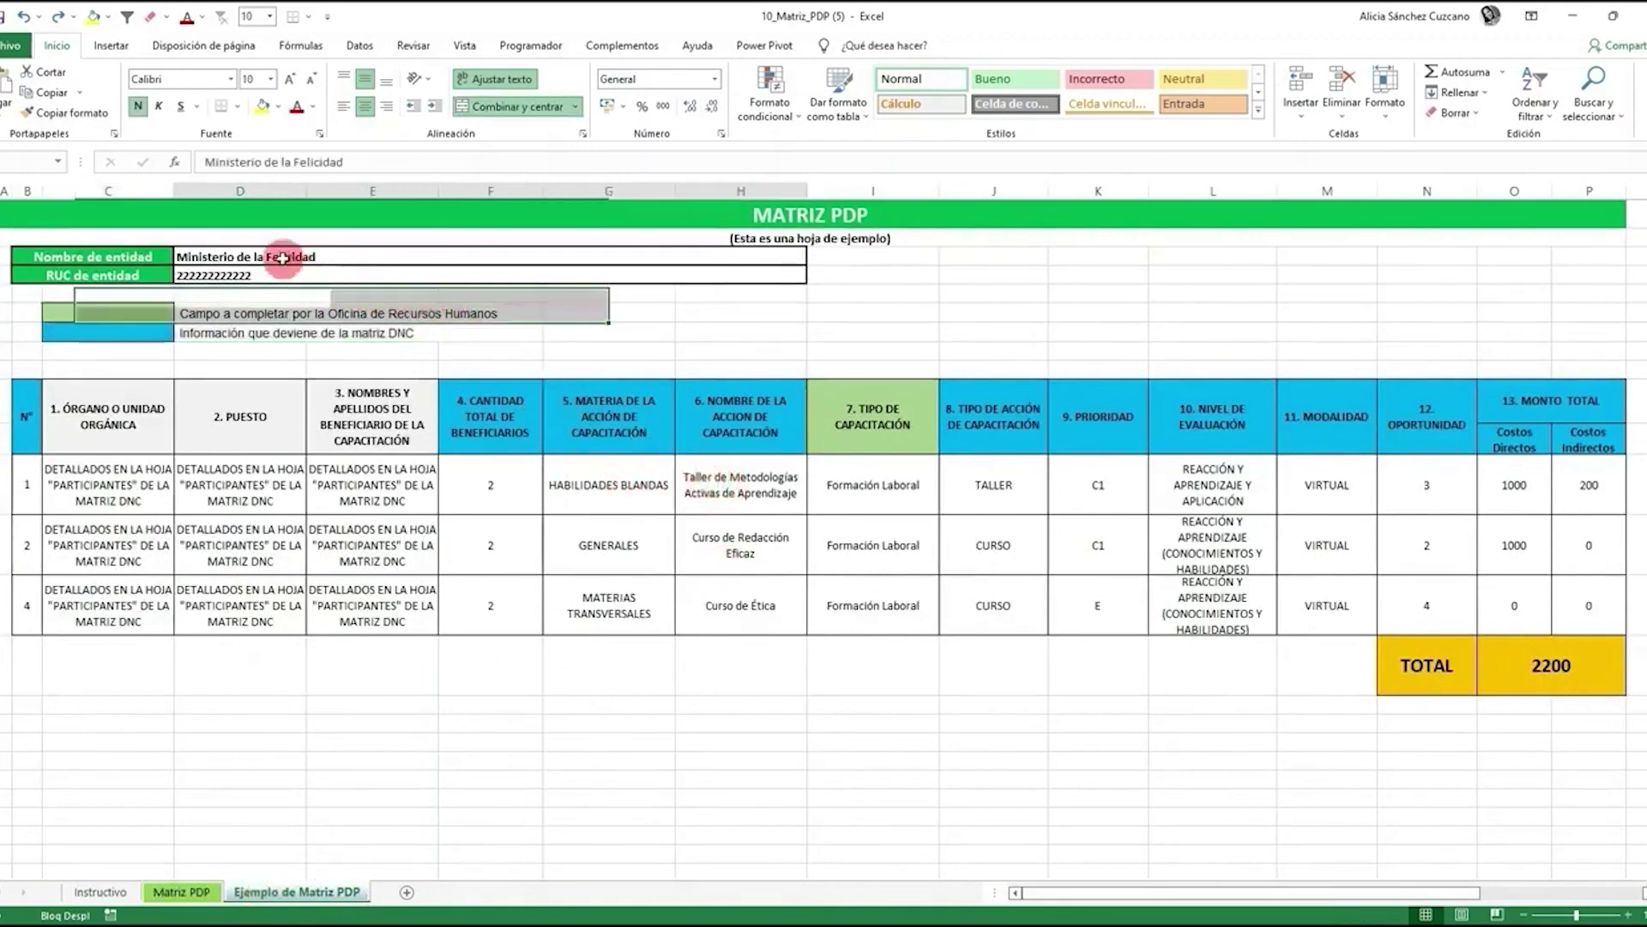
drag(283, 257, 276, 276)
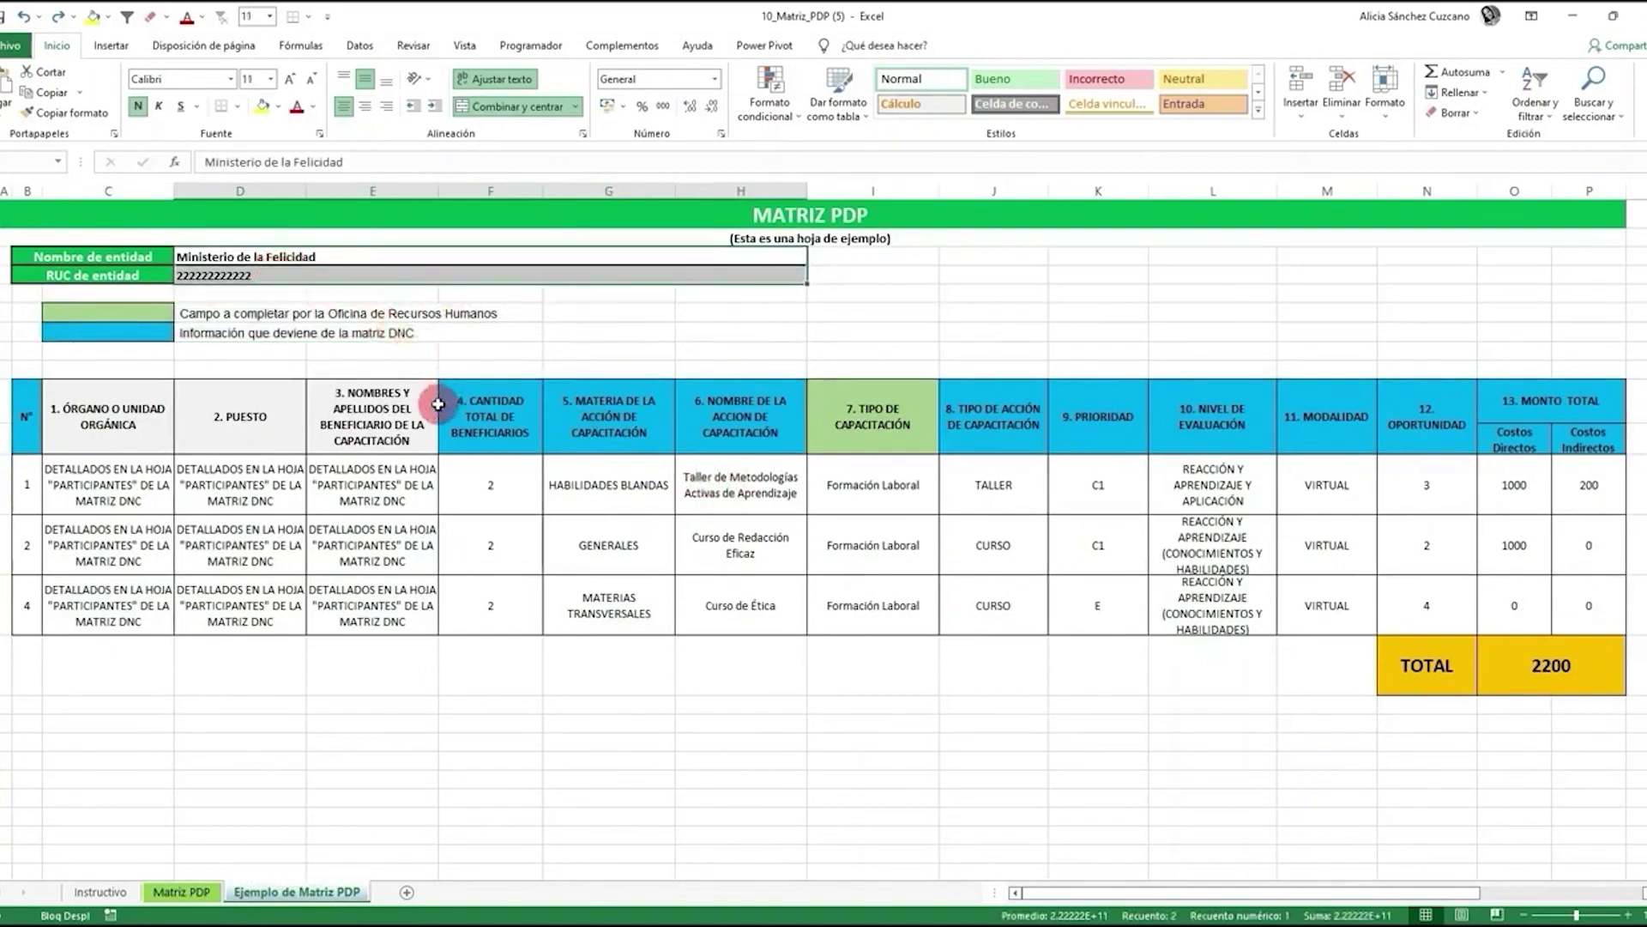
click(110, 319)
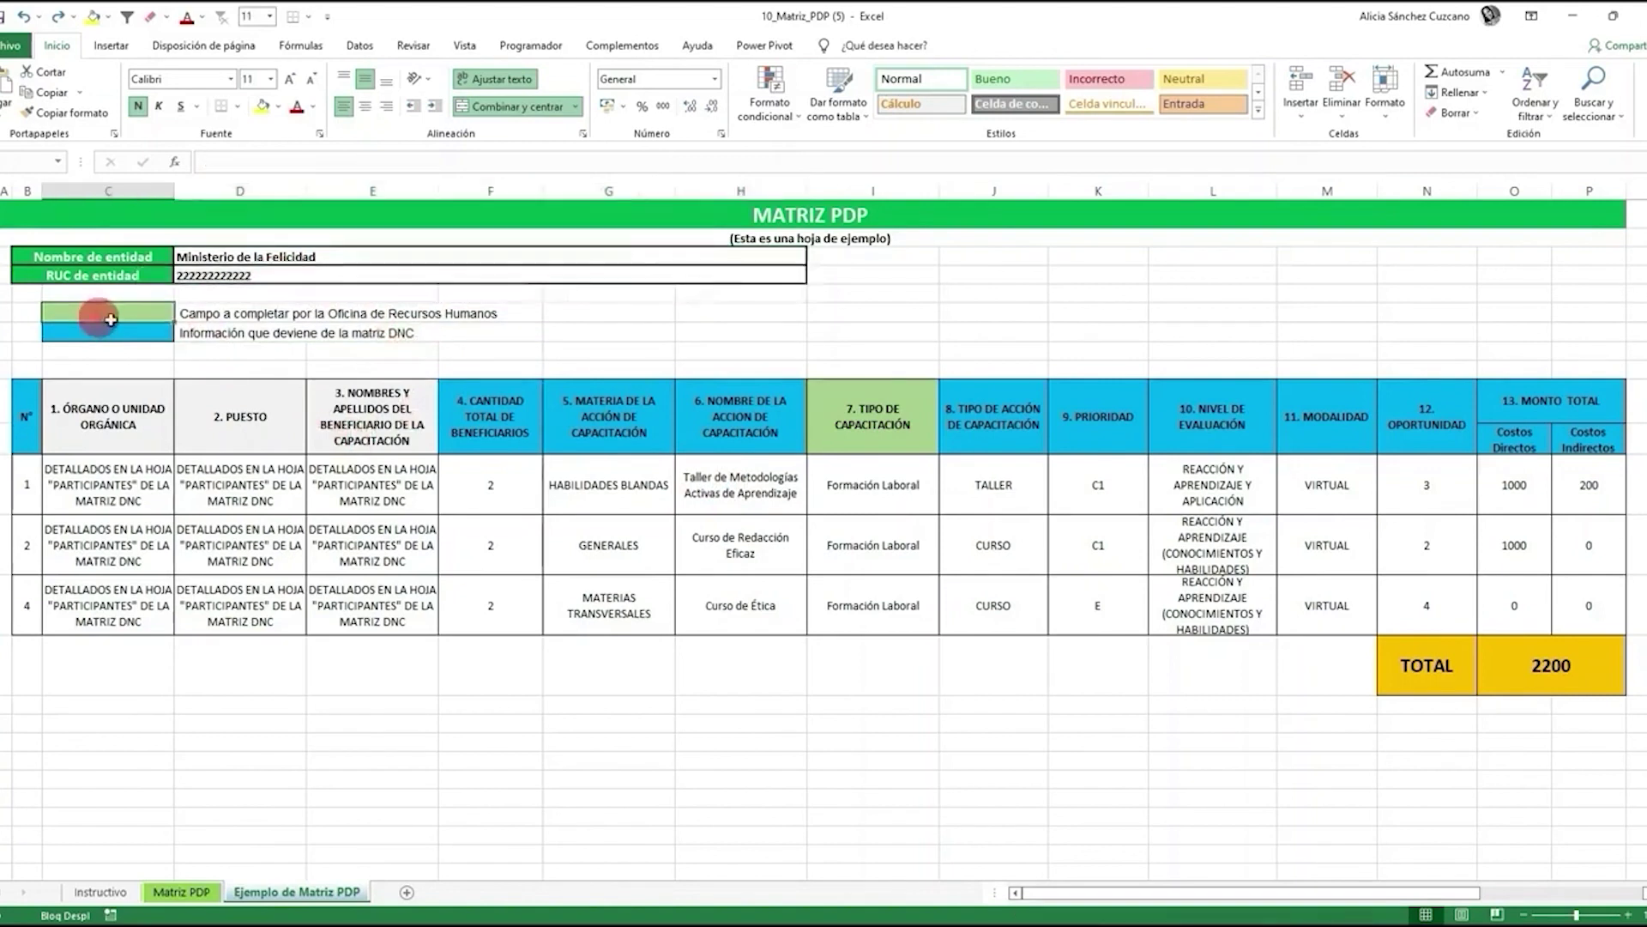
drag(110, 319, 401, 337)
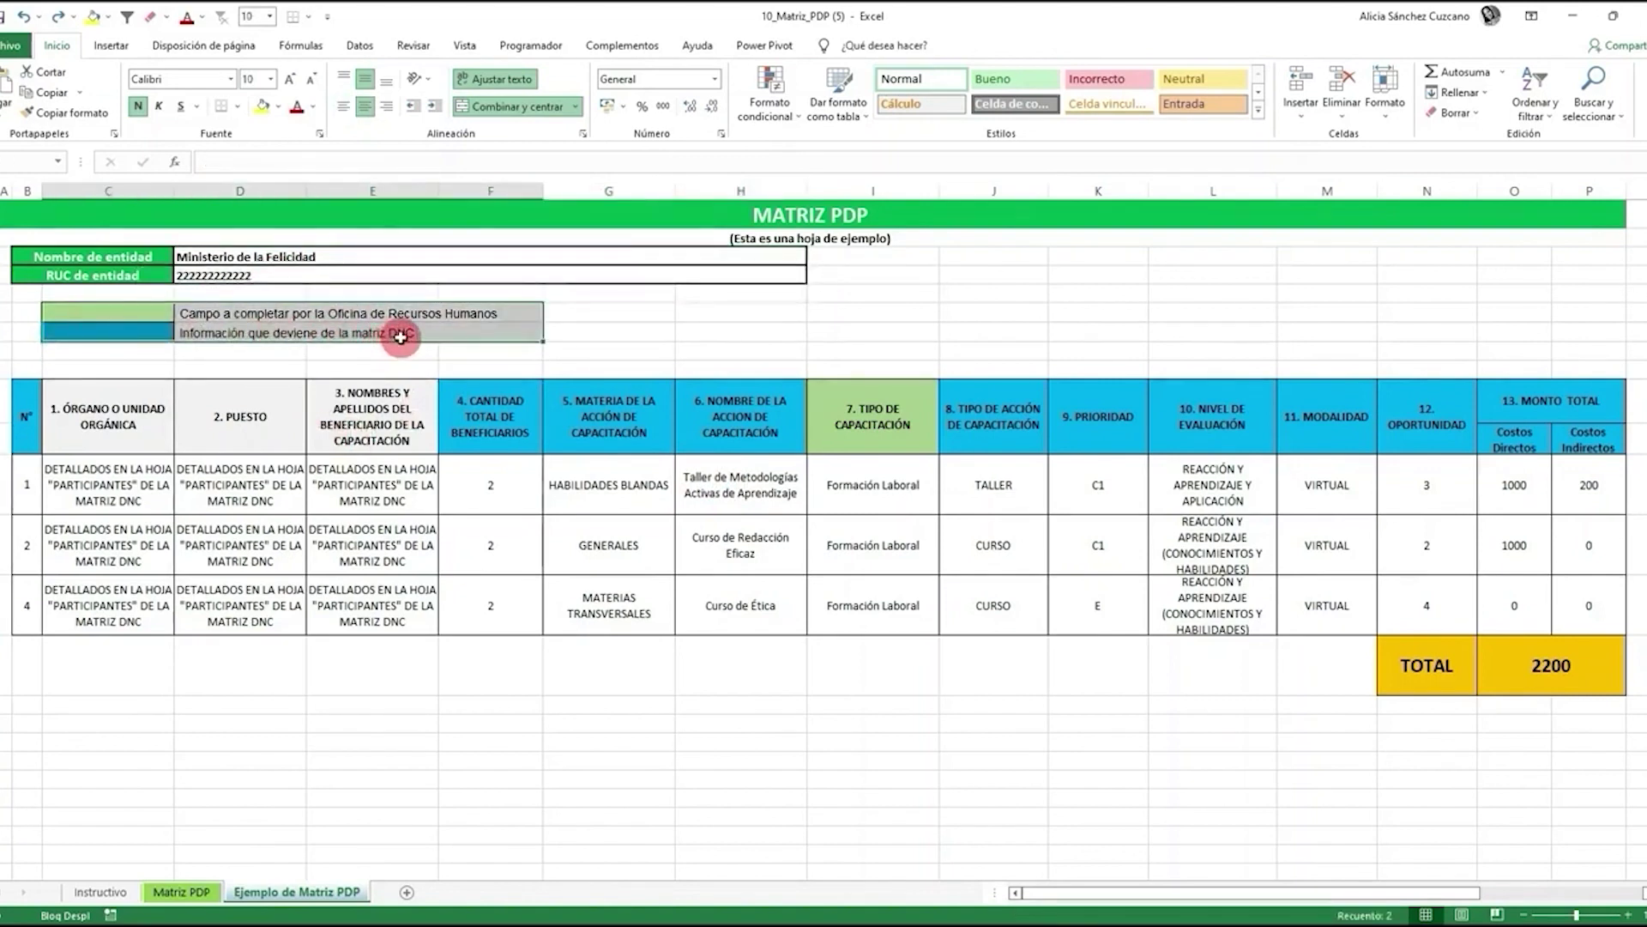
click(873, 665)
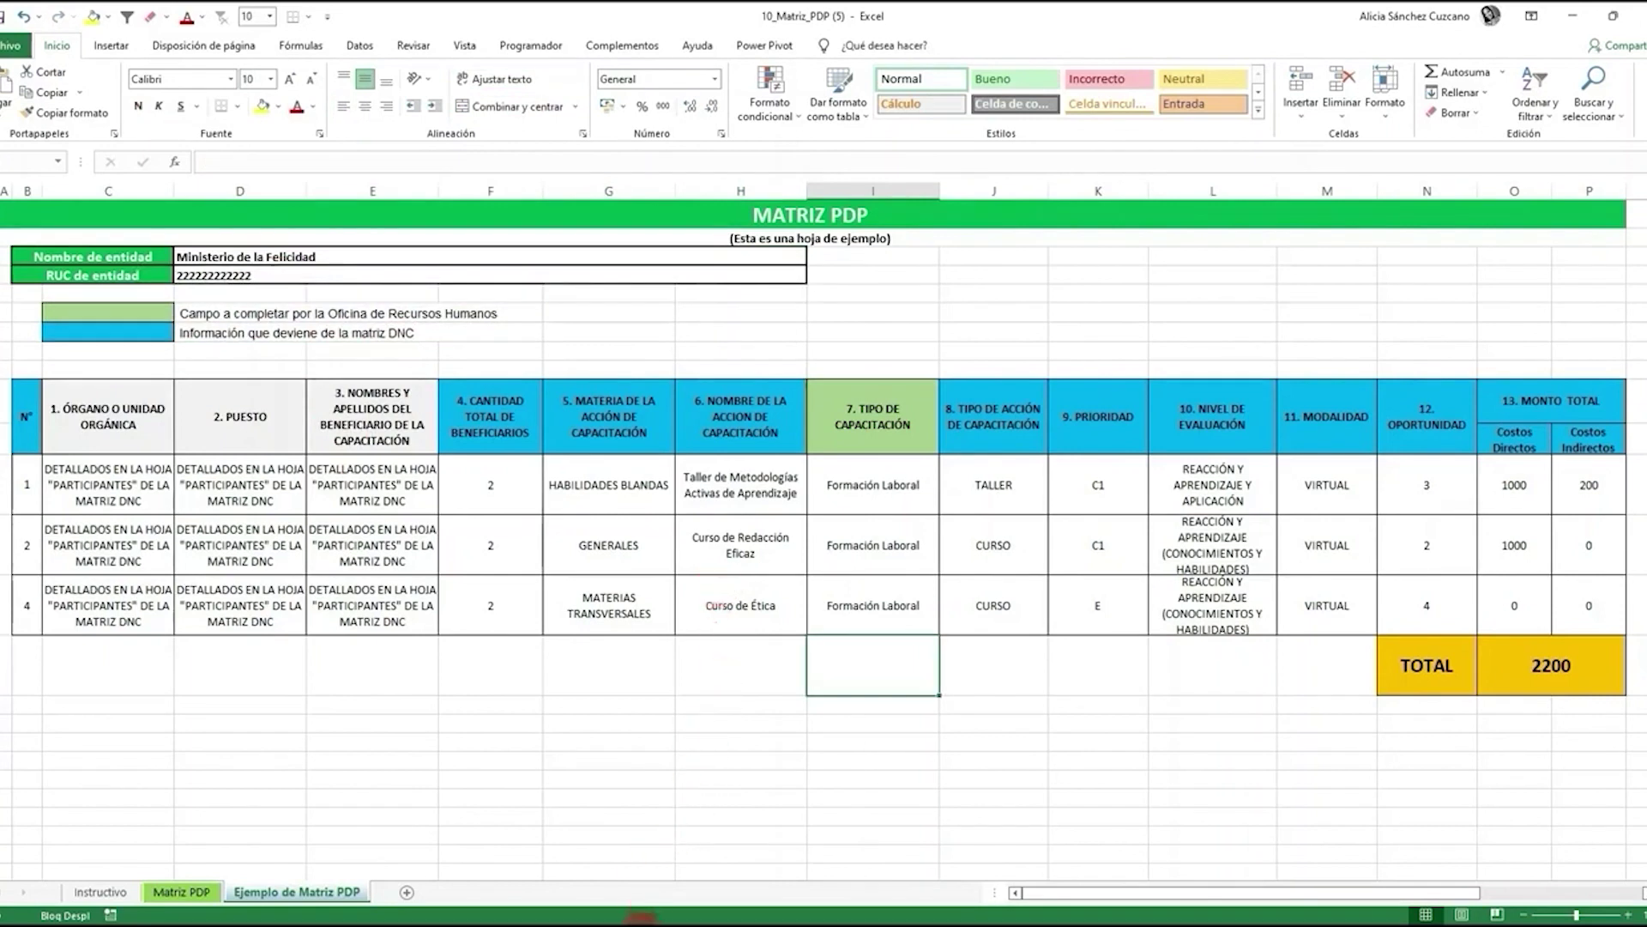
Switch to the 3_Matriz_DNC workbook and examine the training priority and pertinence range value columns of the example matrix.
mouse_move(644, 918)
click(725, 856)
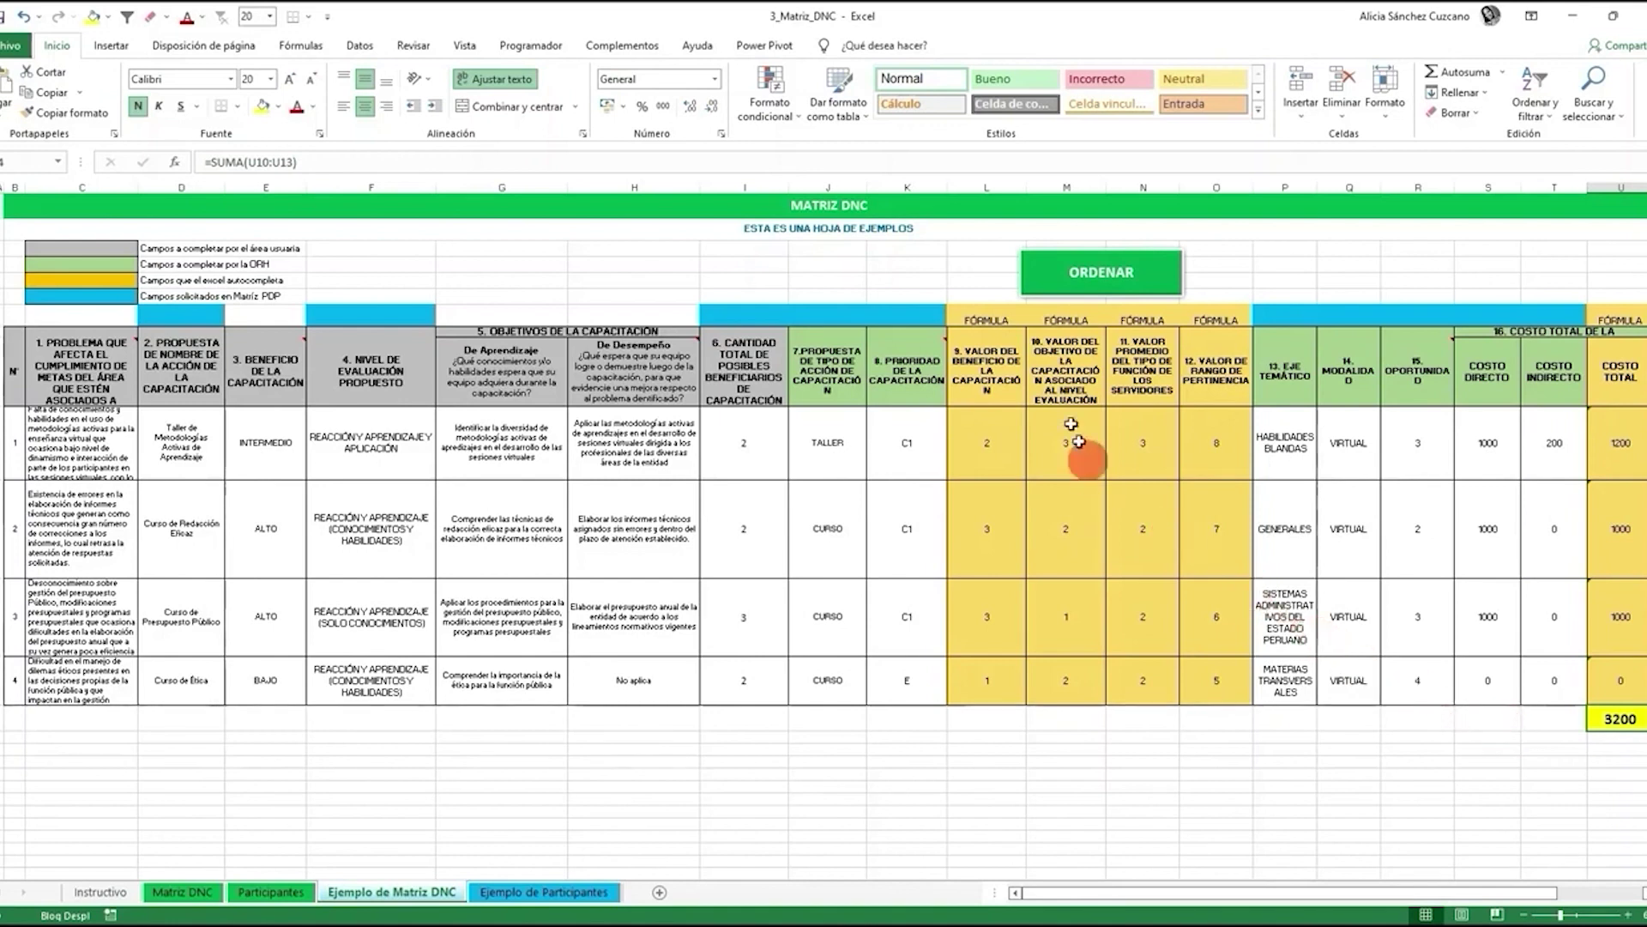
click(911, 353)
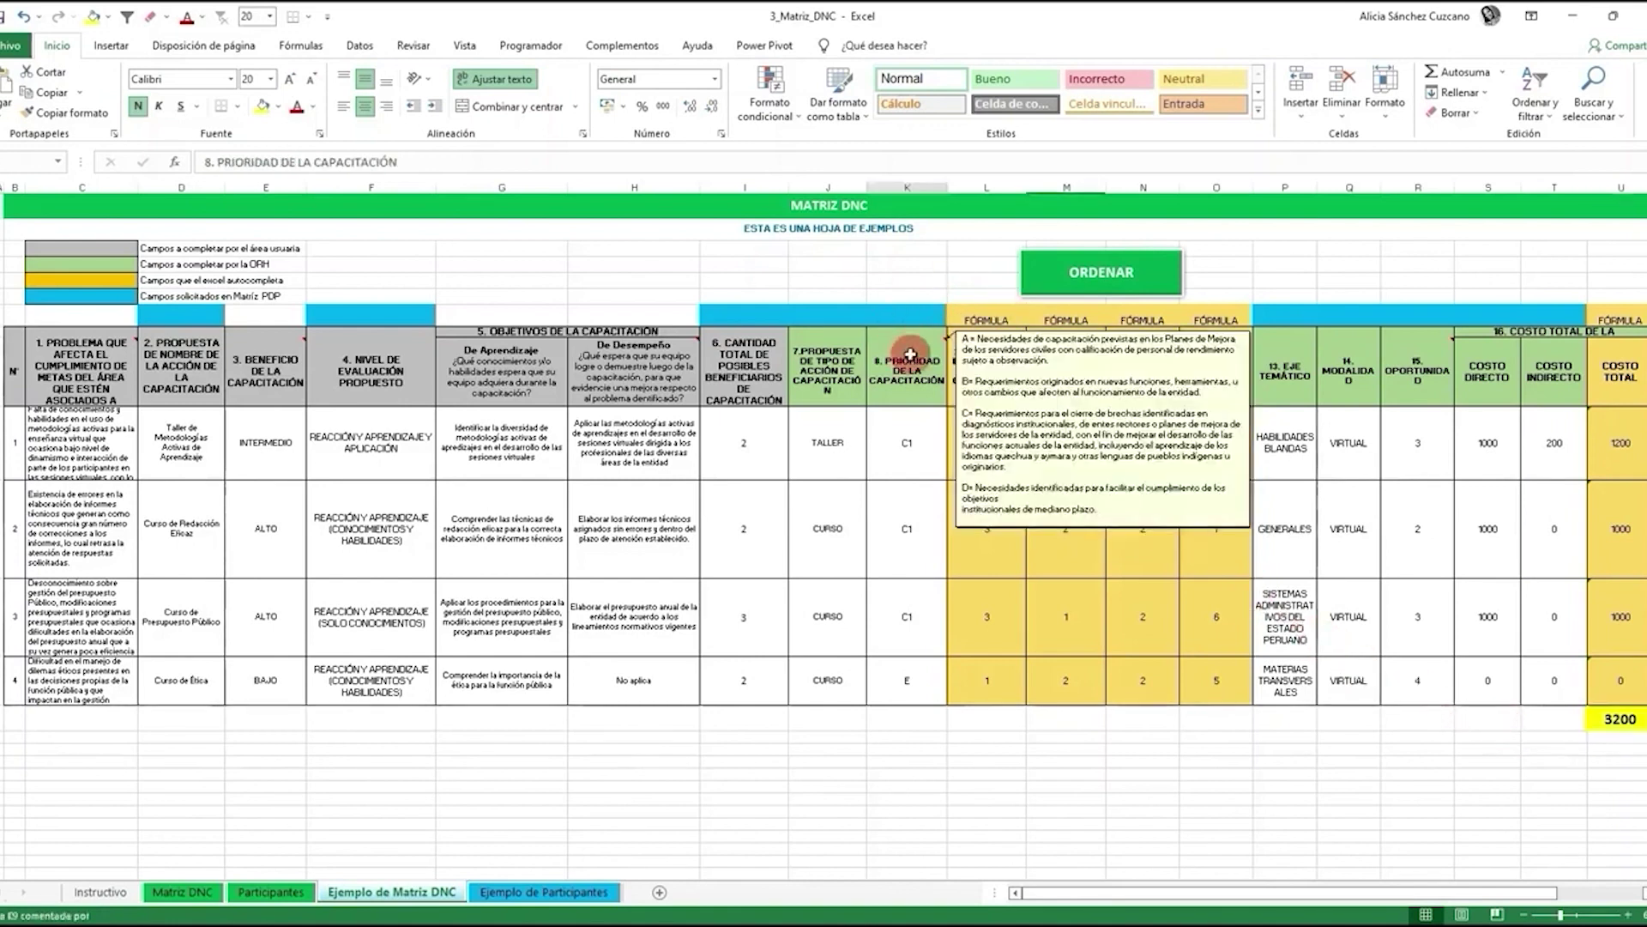
drag(910, 353, 890, 681)
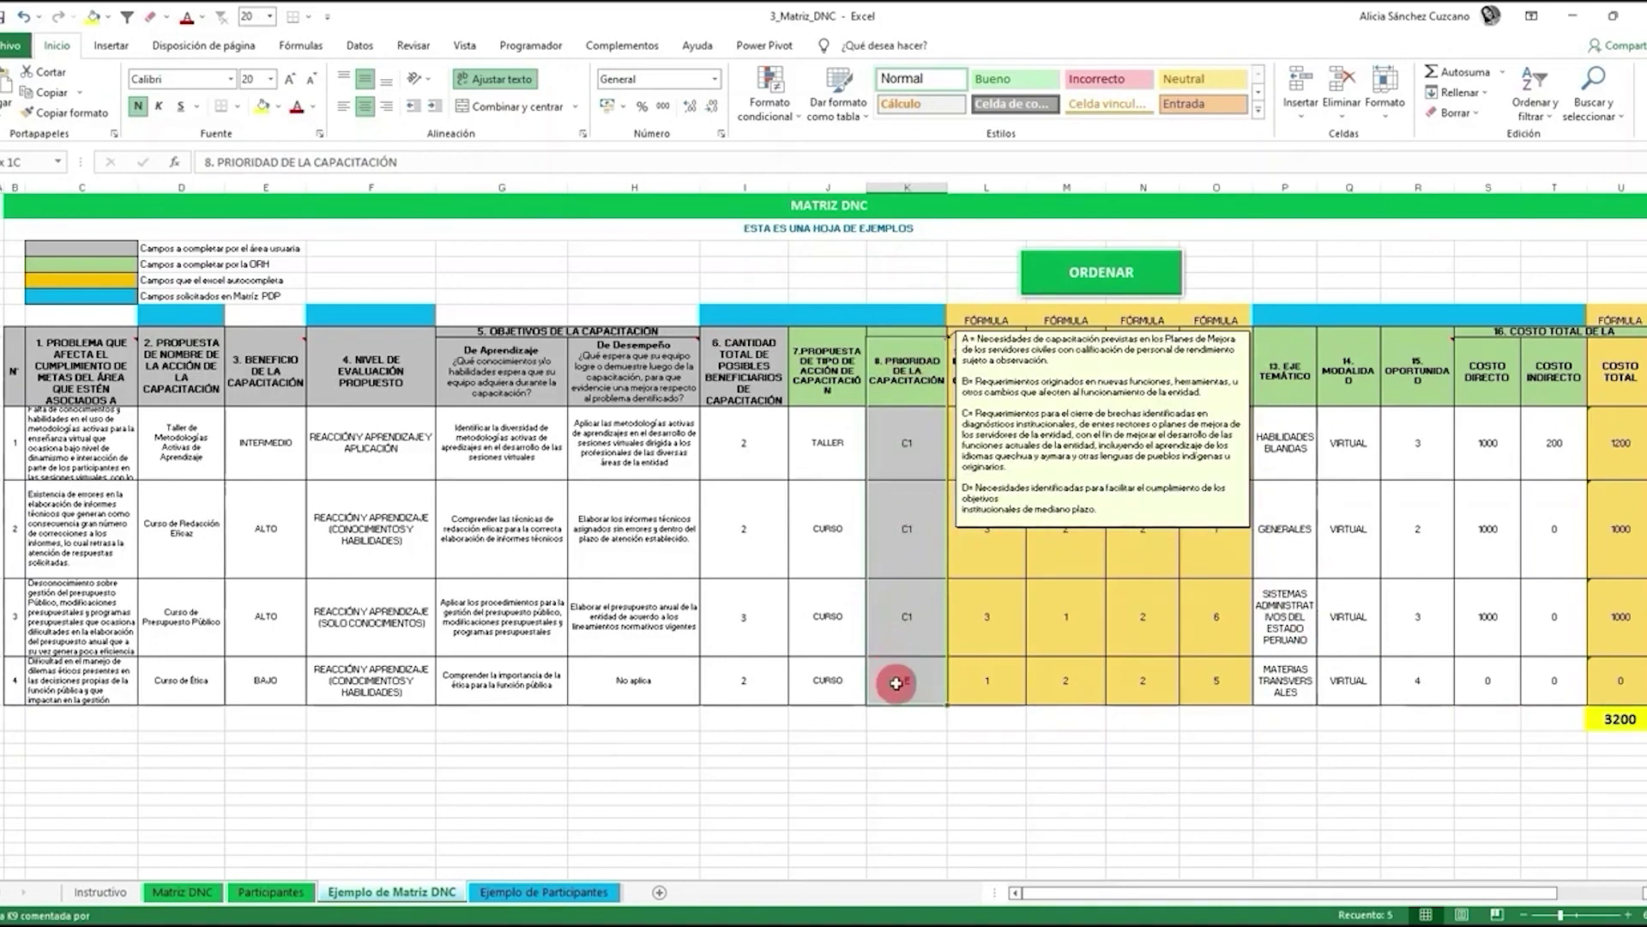
click(1151, 667)
drag(1202, 361, 1214, 689)
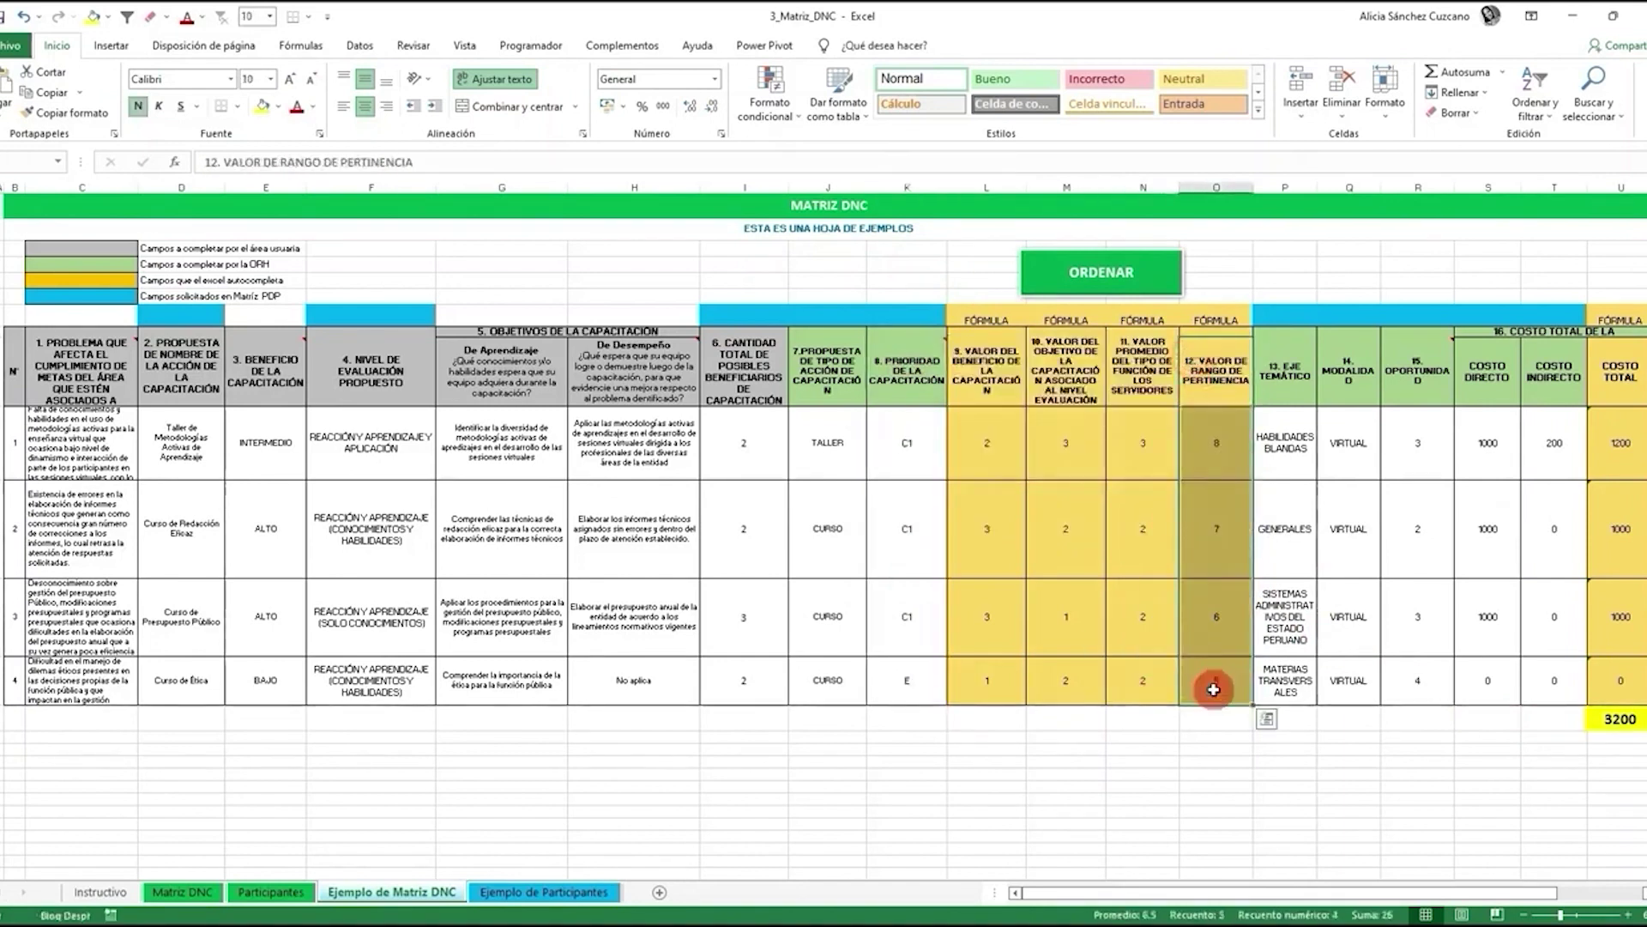
click(1375, 763)
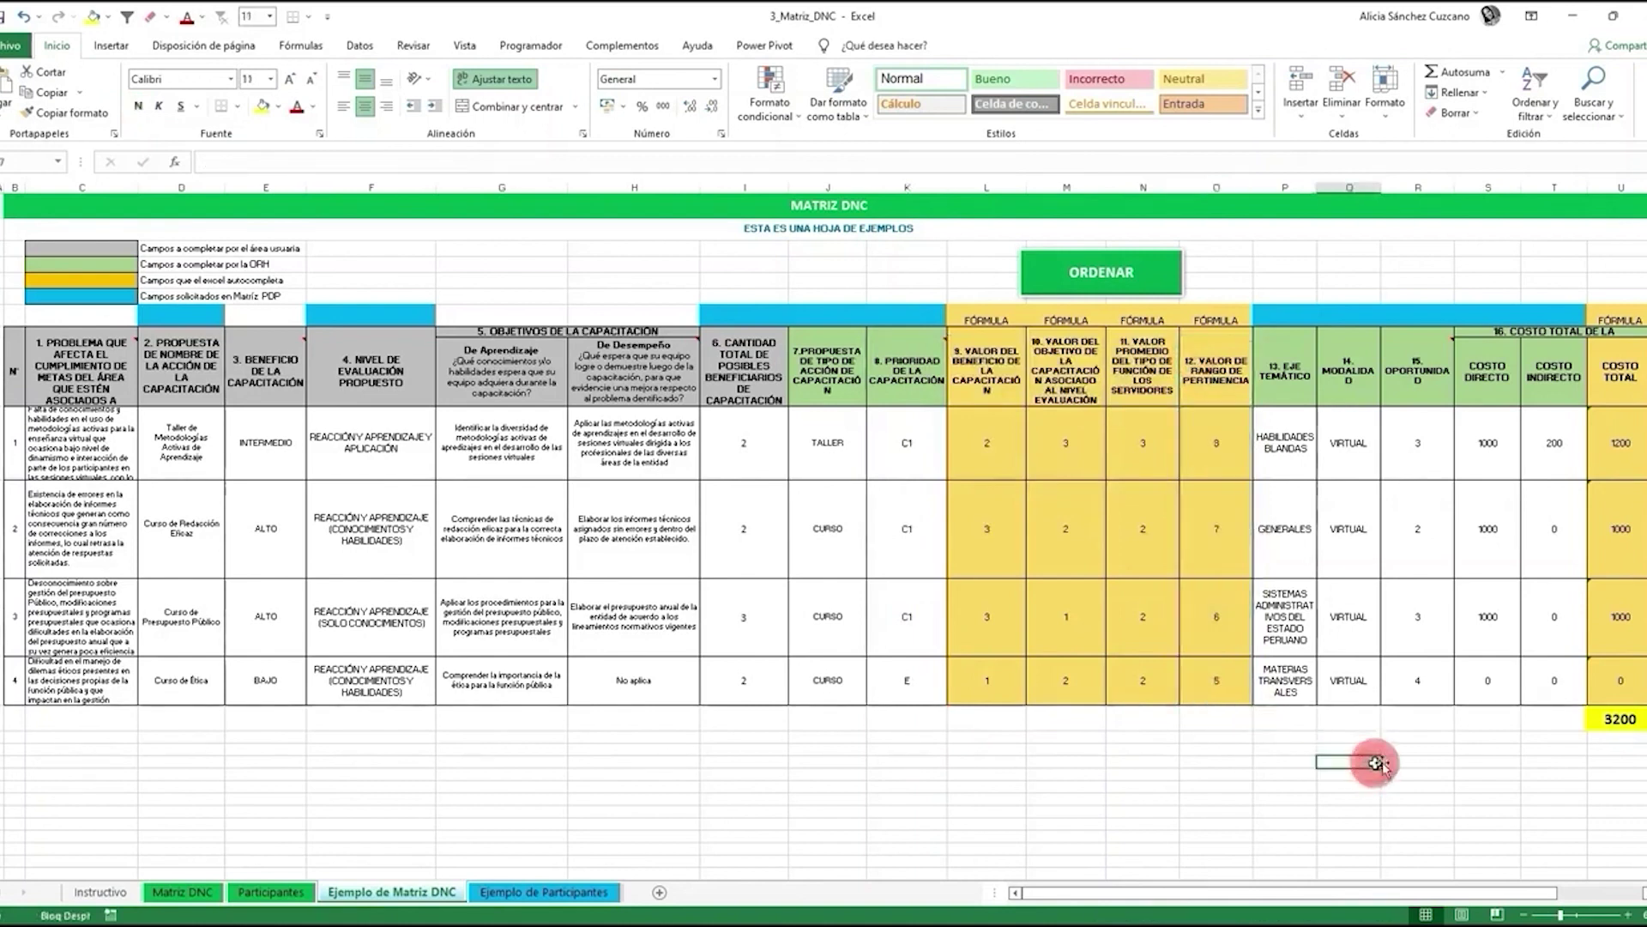
Examine the total cost column and the numbering of the first training actions in the example DNC matrix.
click(1619, 671)
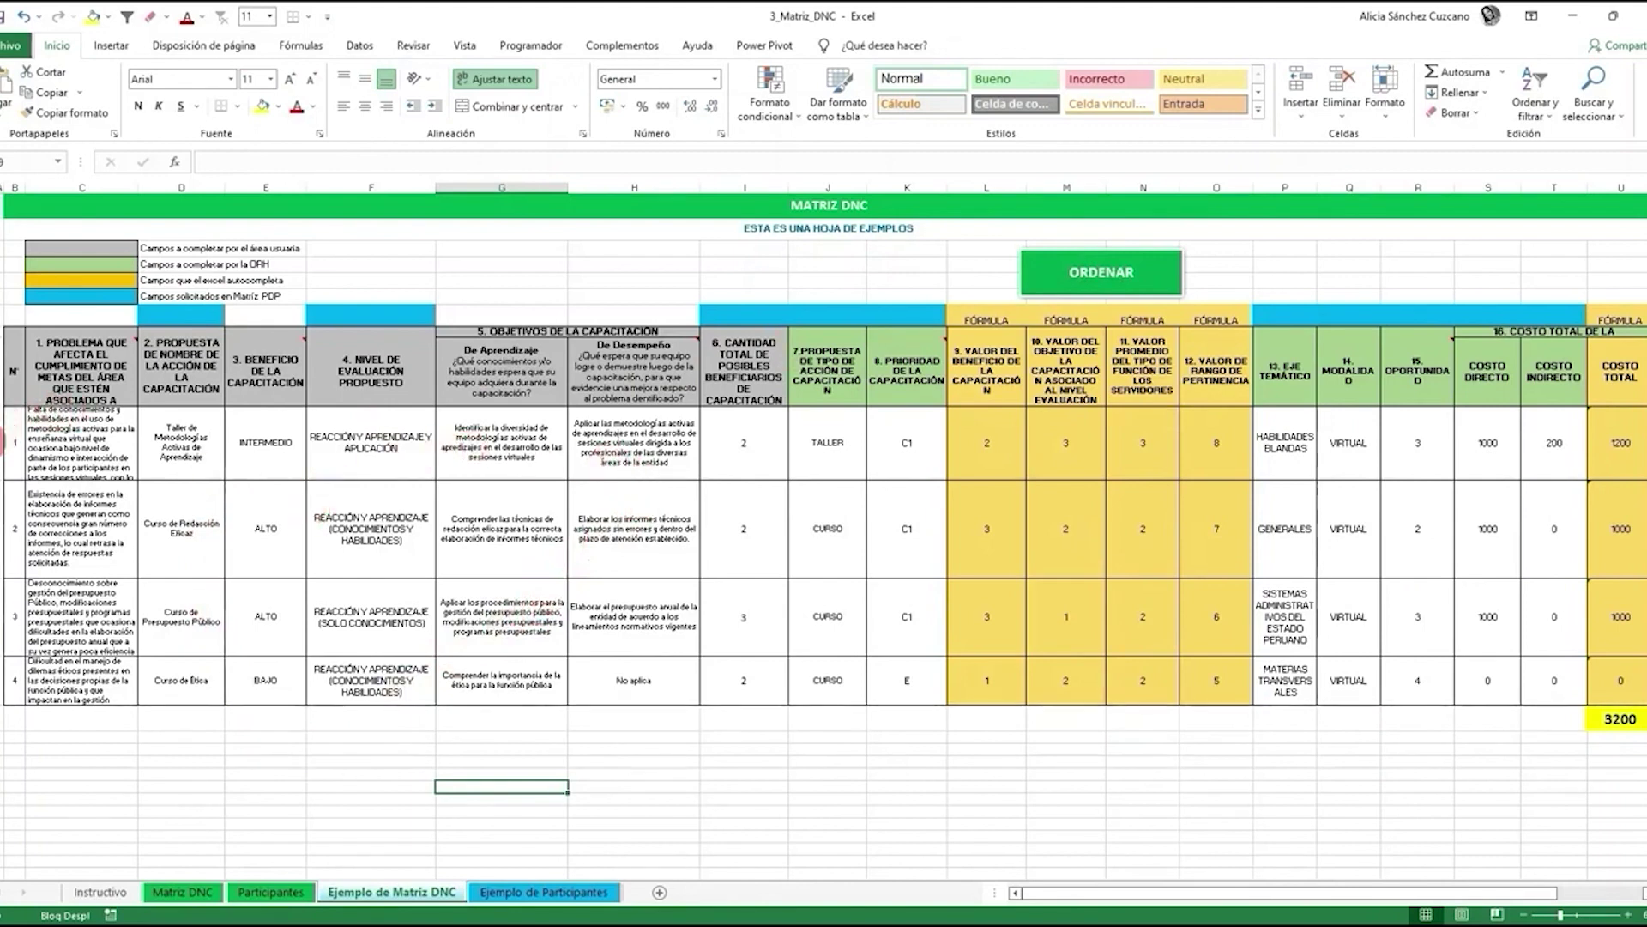
click(3, 442)
drag(3, 442, 2, 528)
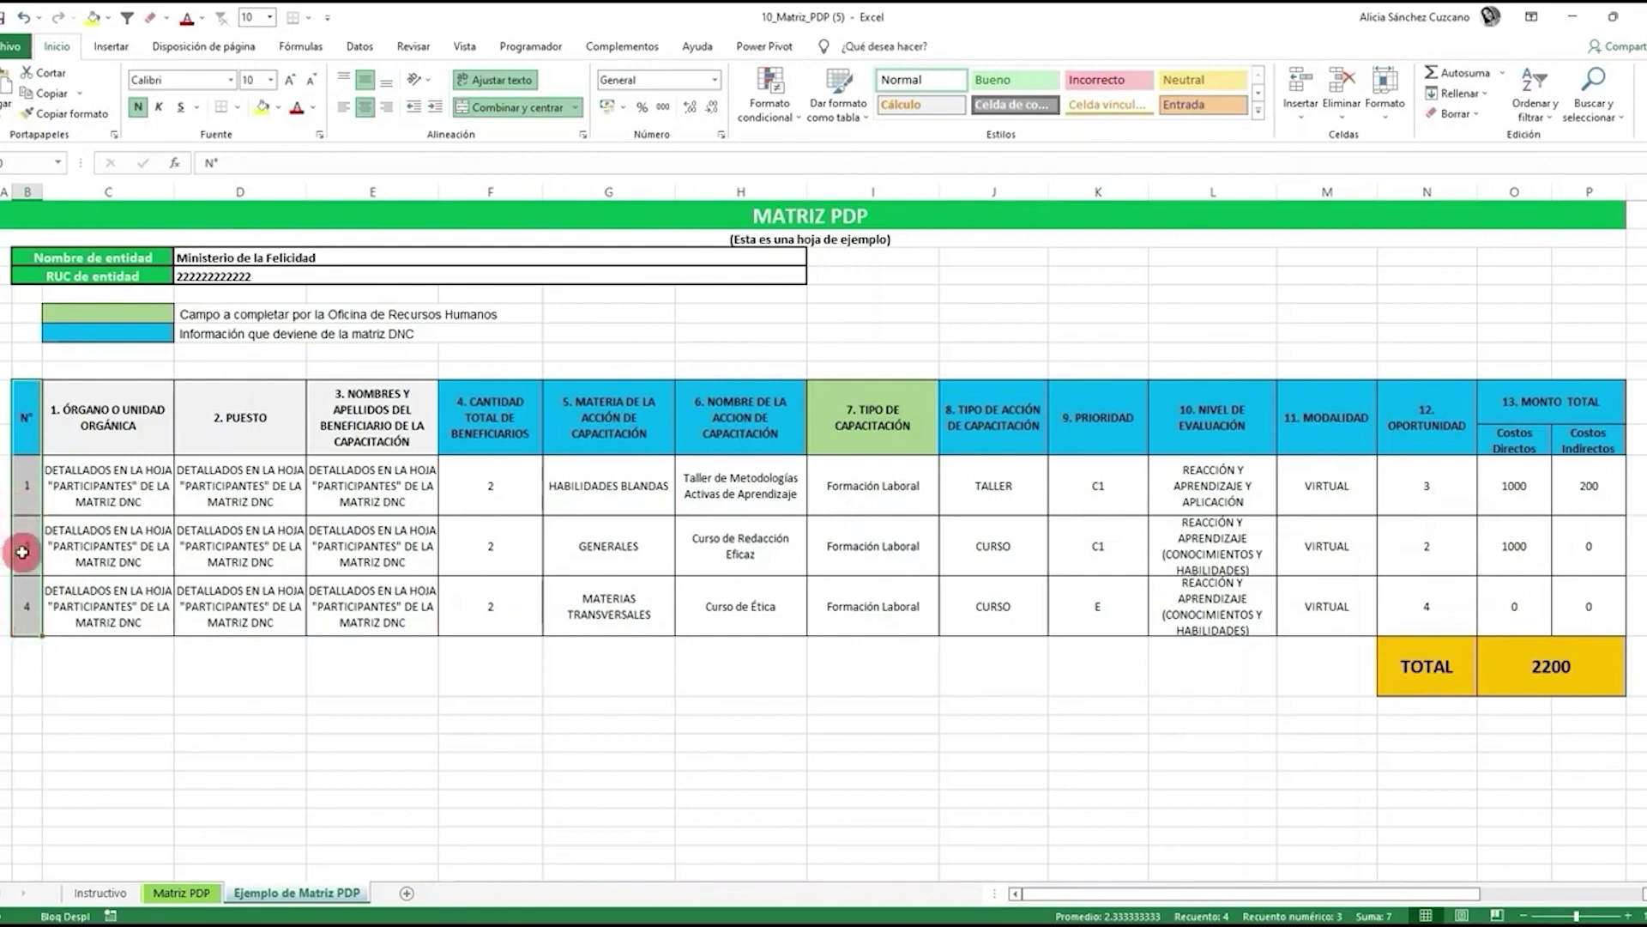
In the 10_Matriz_PDP workbook, review the organic unit, position and beneficiary name columns and the participants reference in the first row.
click(130, 488)
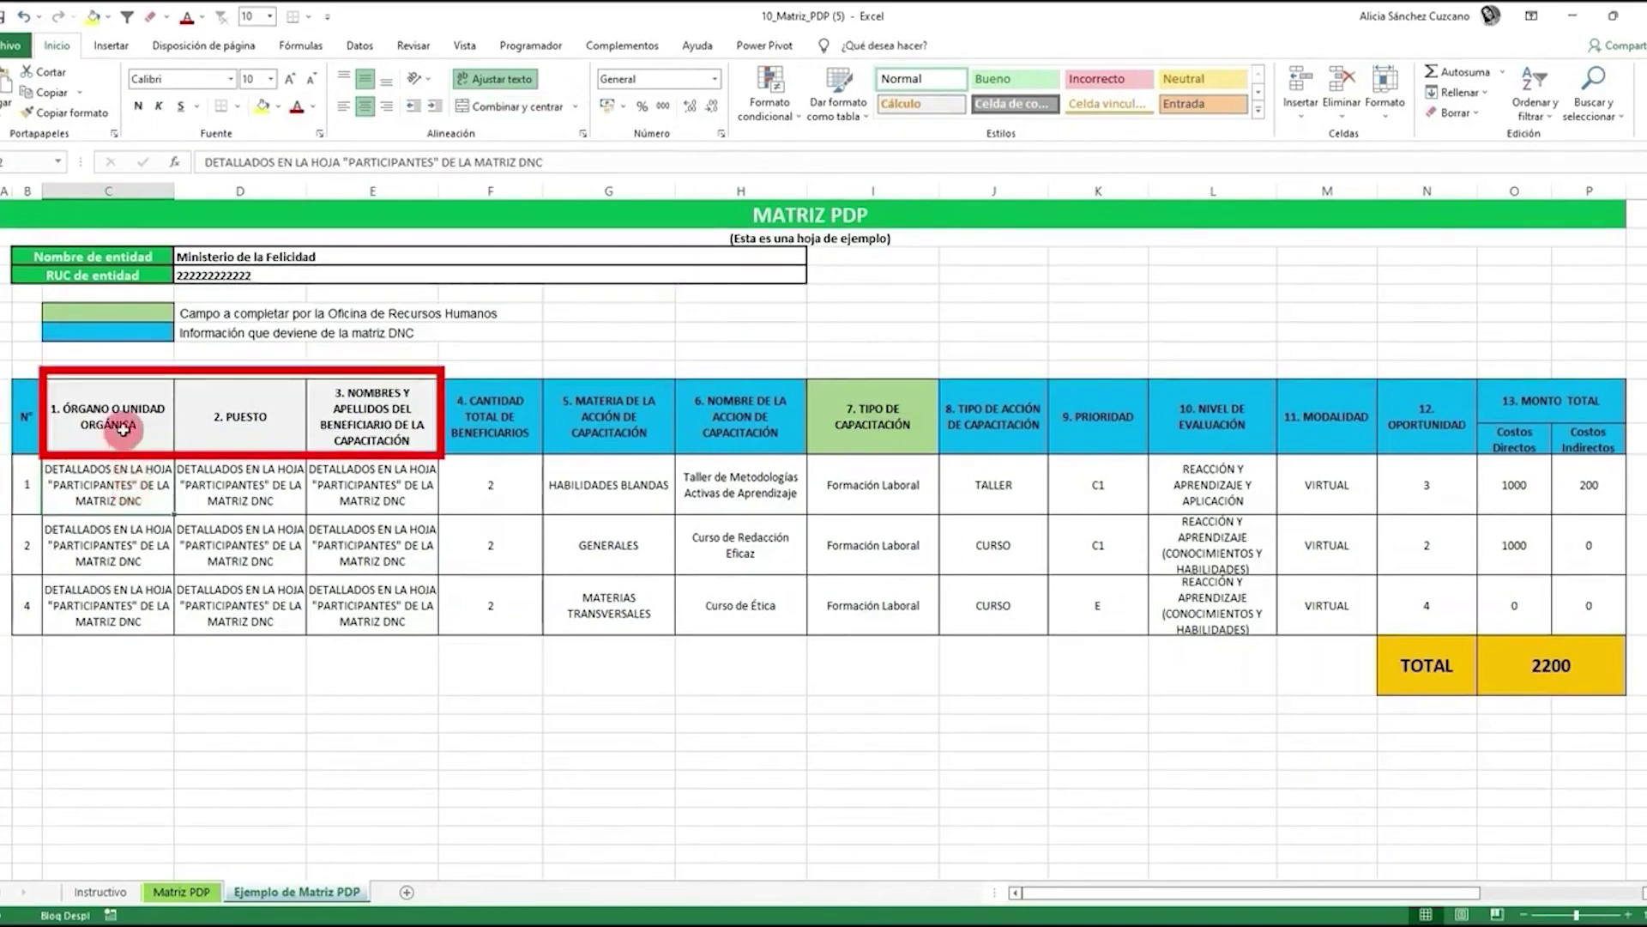
drag(129, 426, 364, 432)
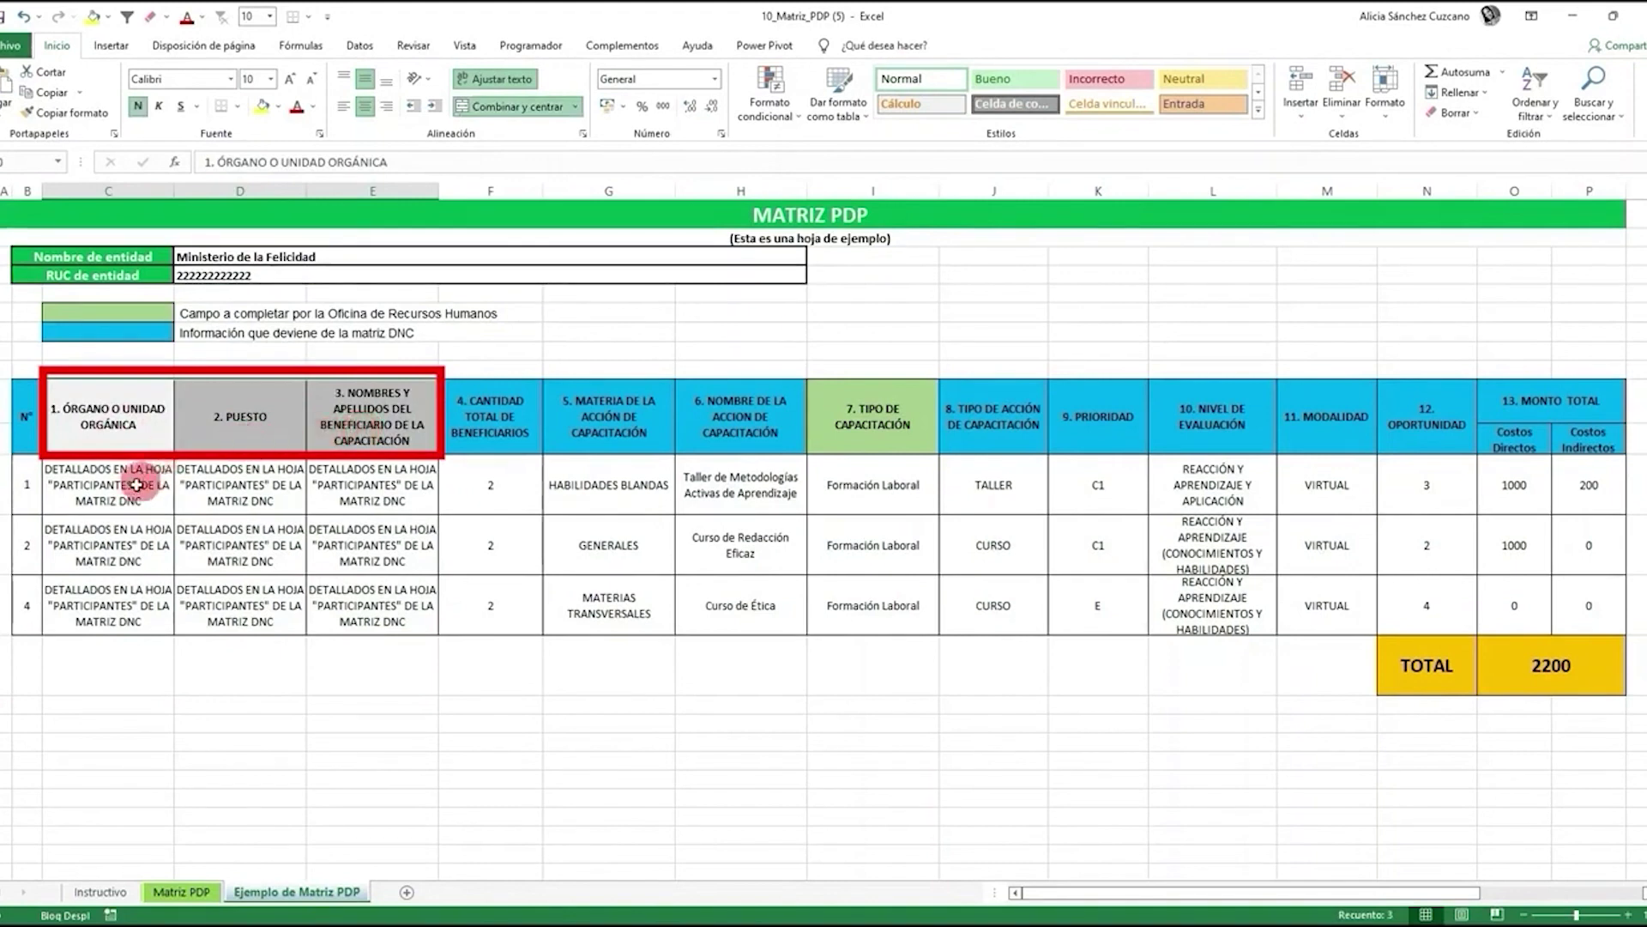
double_click(111, 494)
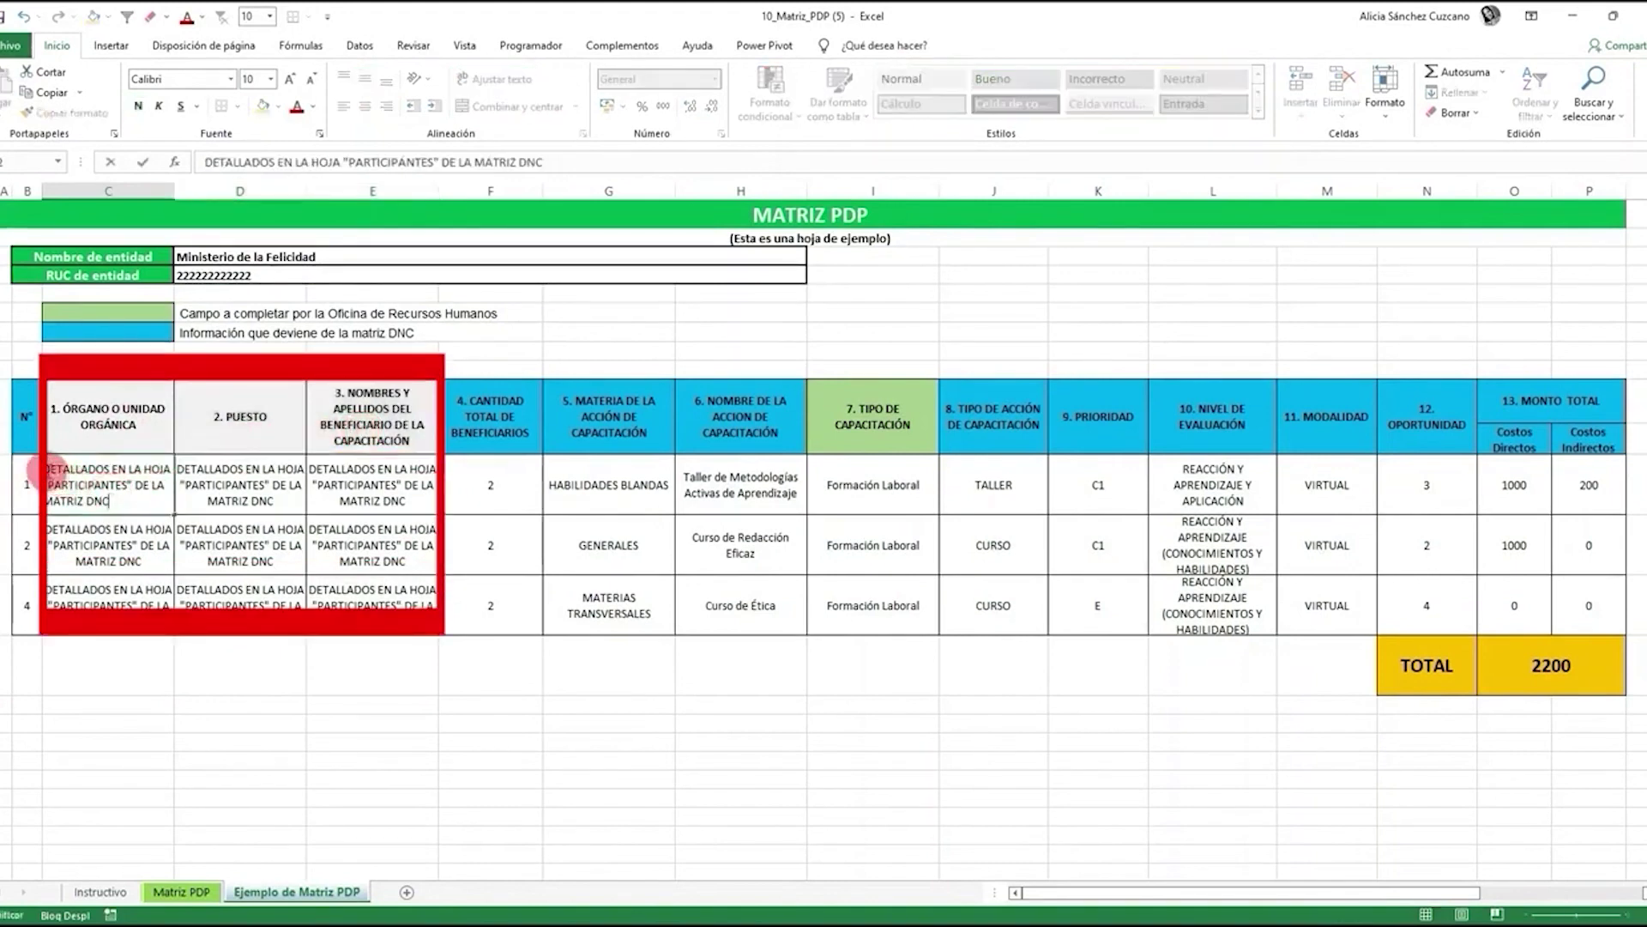
drag(34, 470, 153, 495)
Highlight the blue PDP headers 4 to 6 and 8 to 13, and select the total beneficiaries header.
drag(484, 421, 798, 429)
drag(960, 432, 1514, 405)
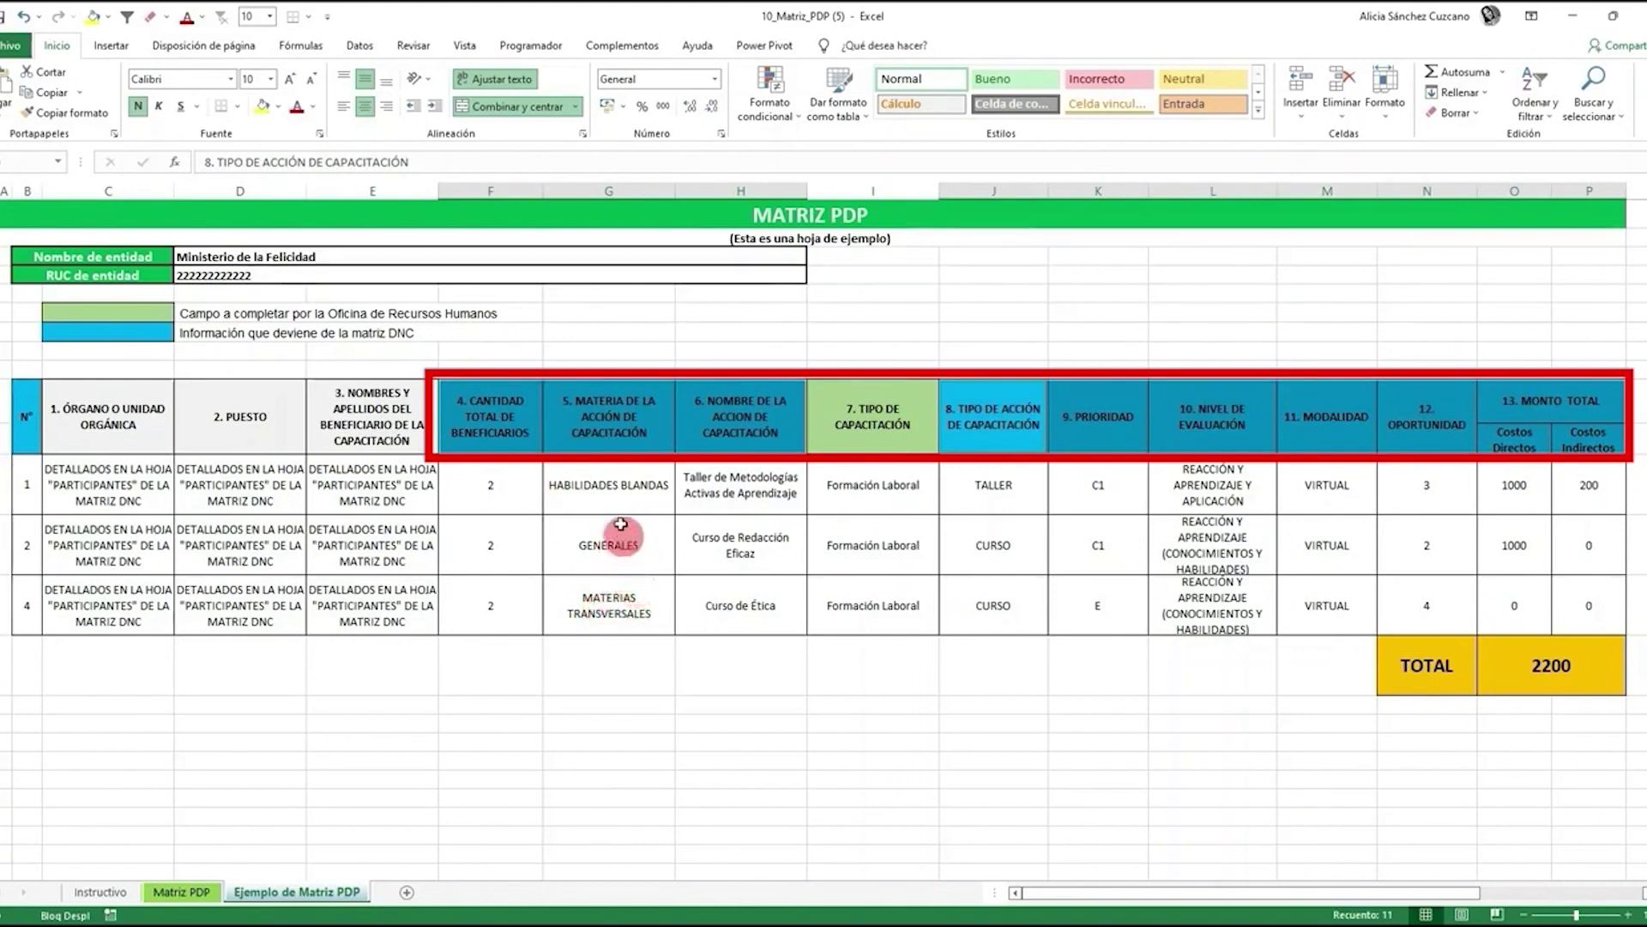
click(488, 422)
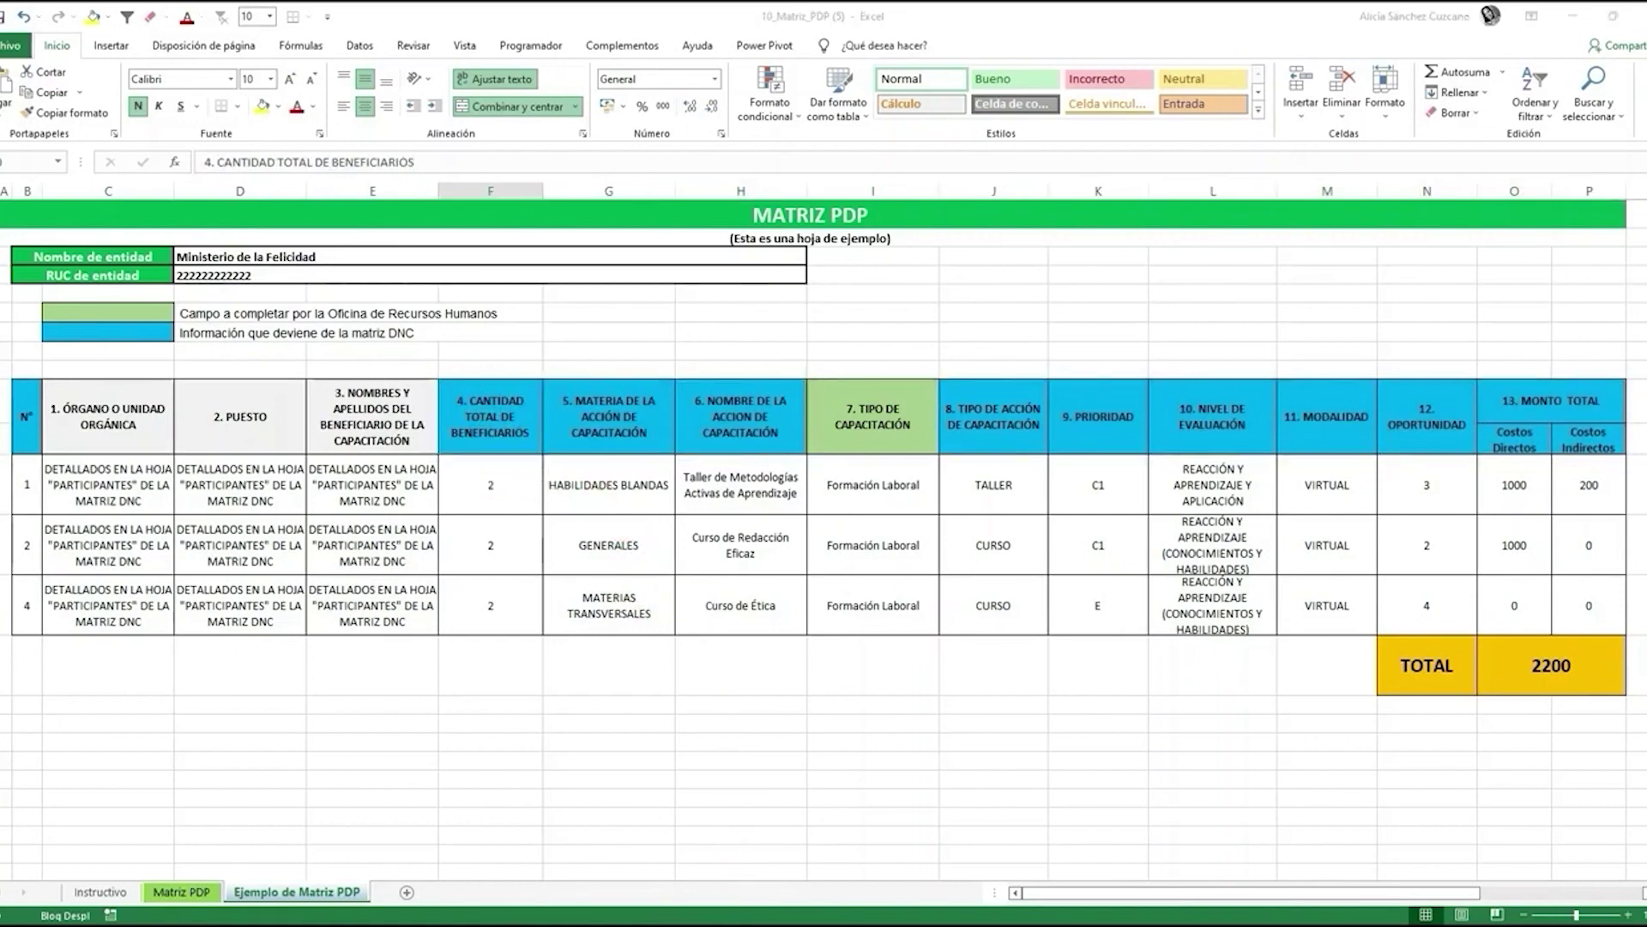
Switch to the 3_Matriz_DNC workbook and check the total possible beneficiaries header and the values for actions 1, 2 and 4.
mouse_move(735, 911)
click(725, 853)
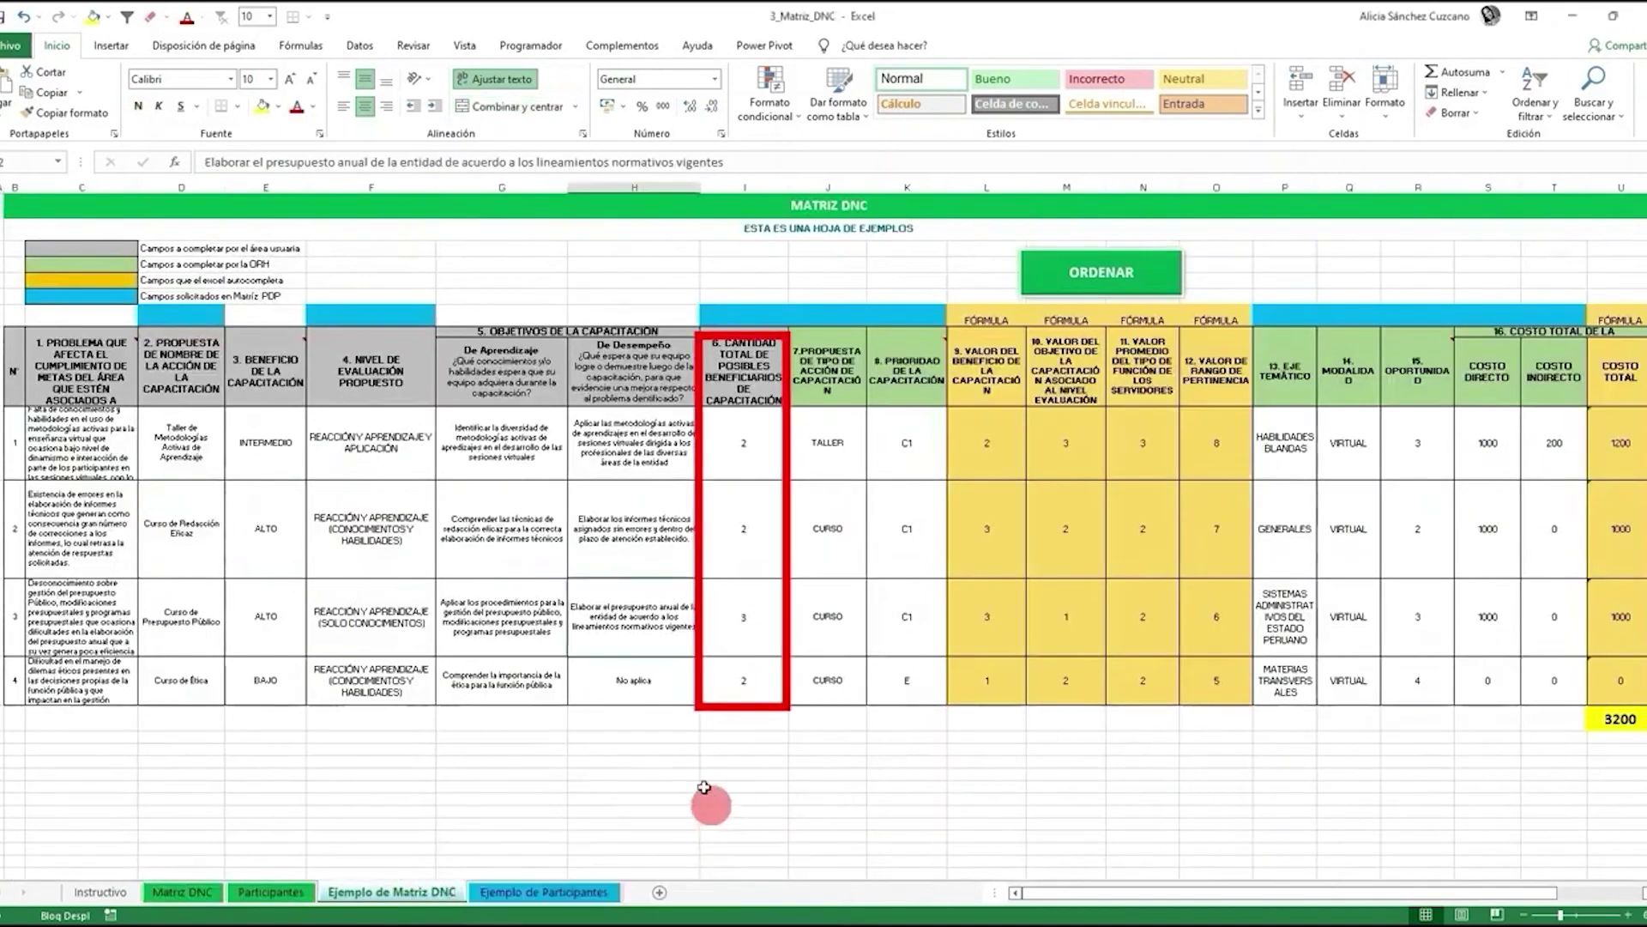
click(672, 508)
click(738, 335)
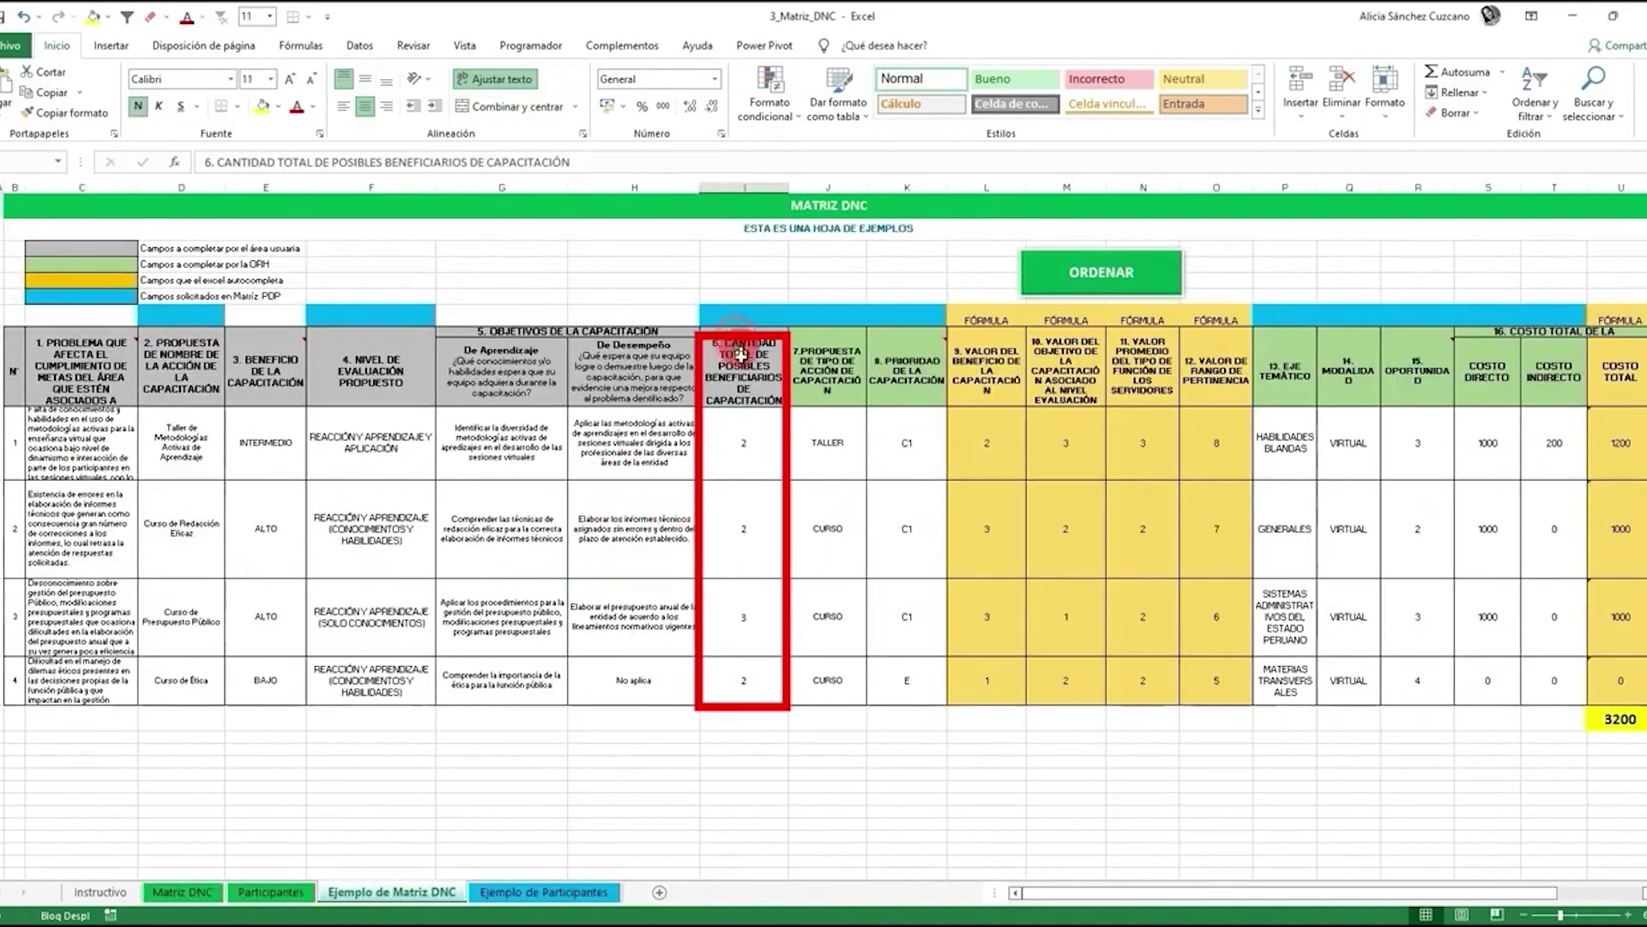
drag(743, 433, 738, 529)
ctrl+click(742, 682)
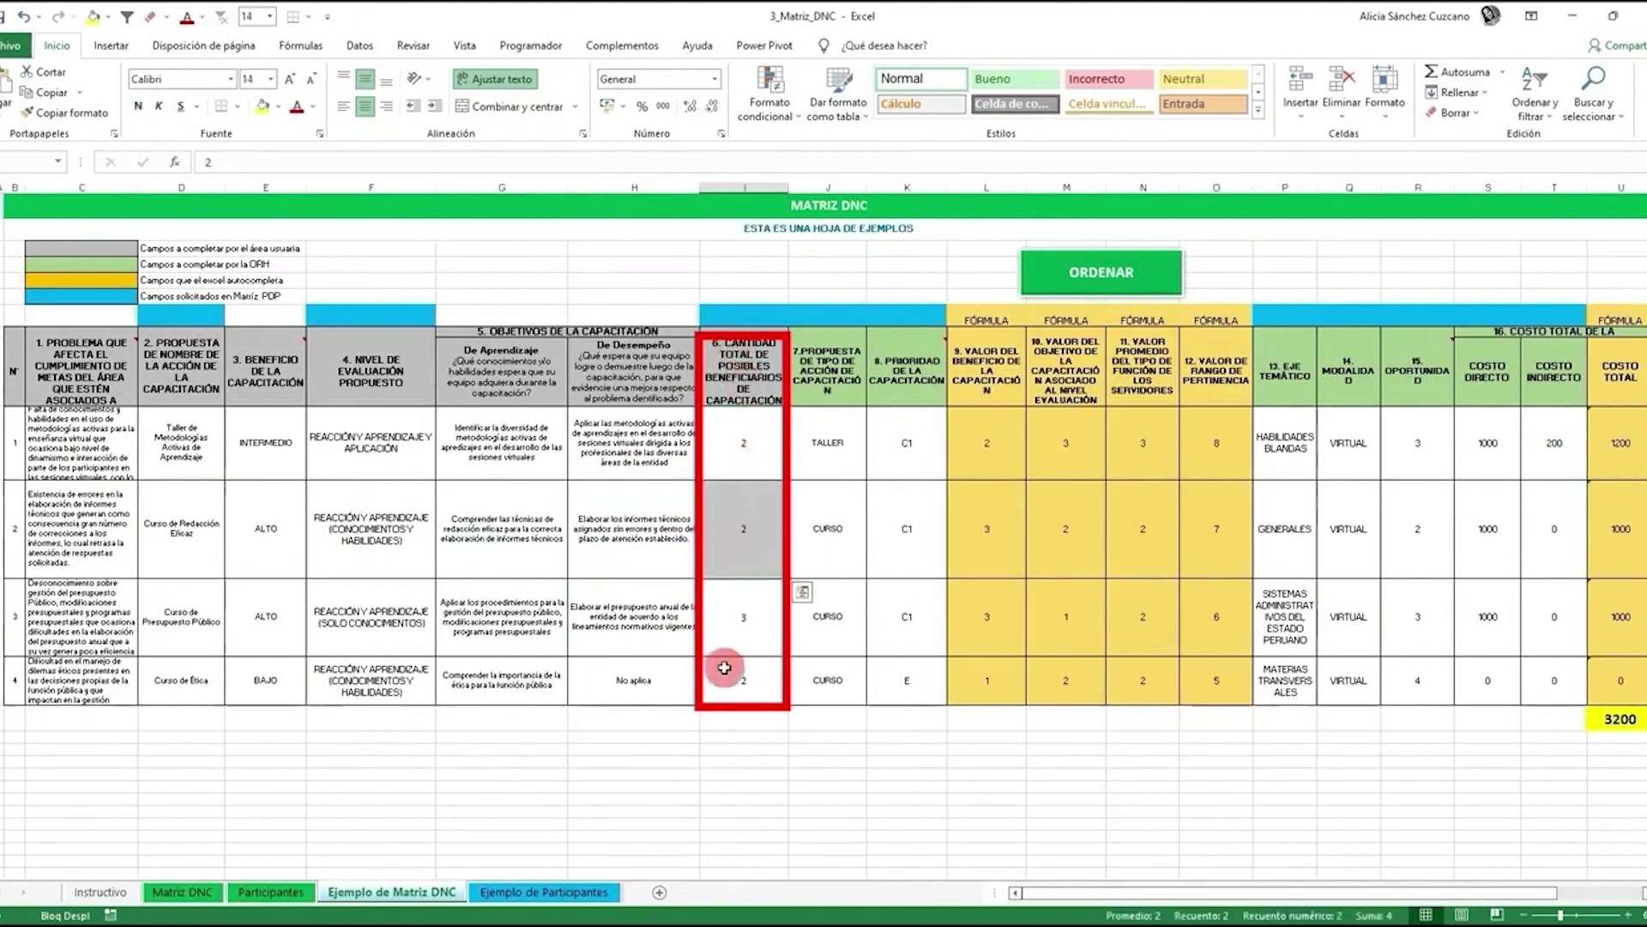
click(750, 434)
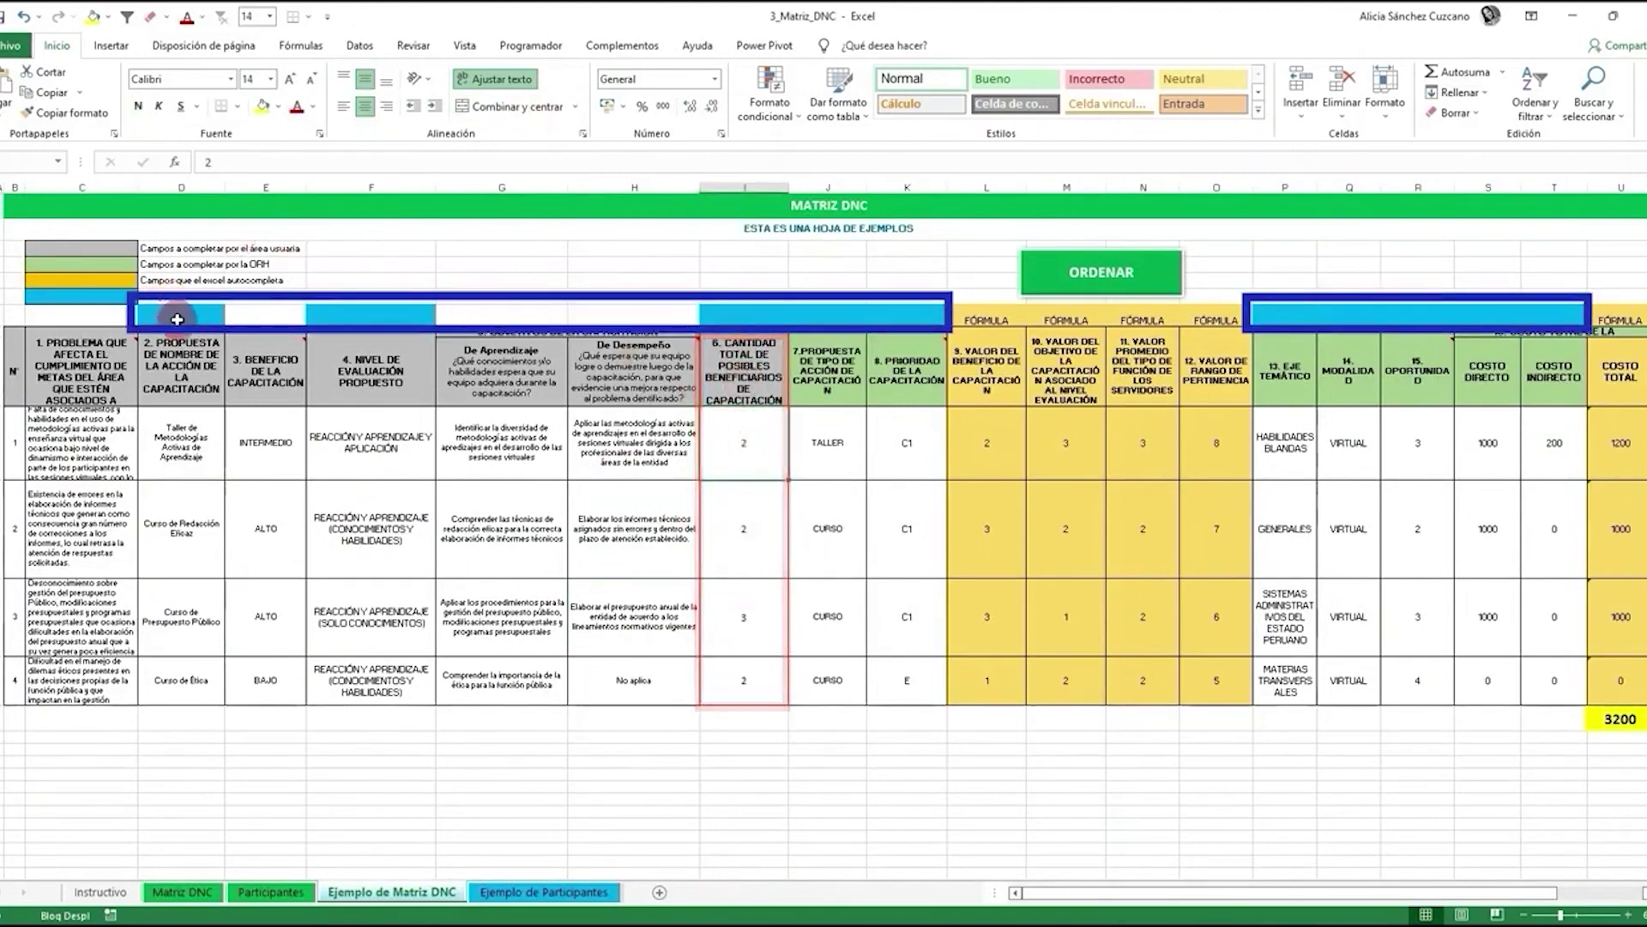
Highlight the DNC columns requested for the PDP matrix: action name, evaluation level, beneficiaries to priority, and thematic axis to costs.
drag(181, 367, 184, 678)
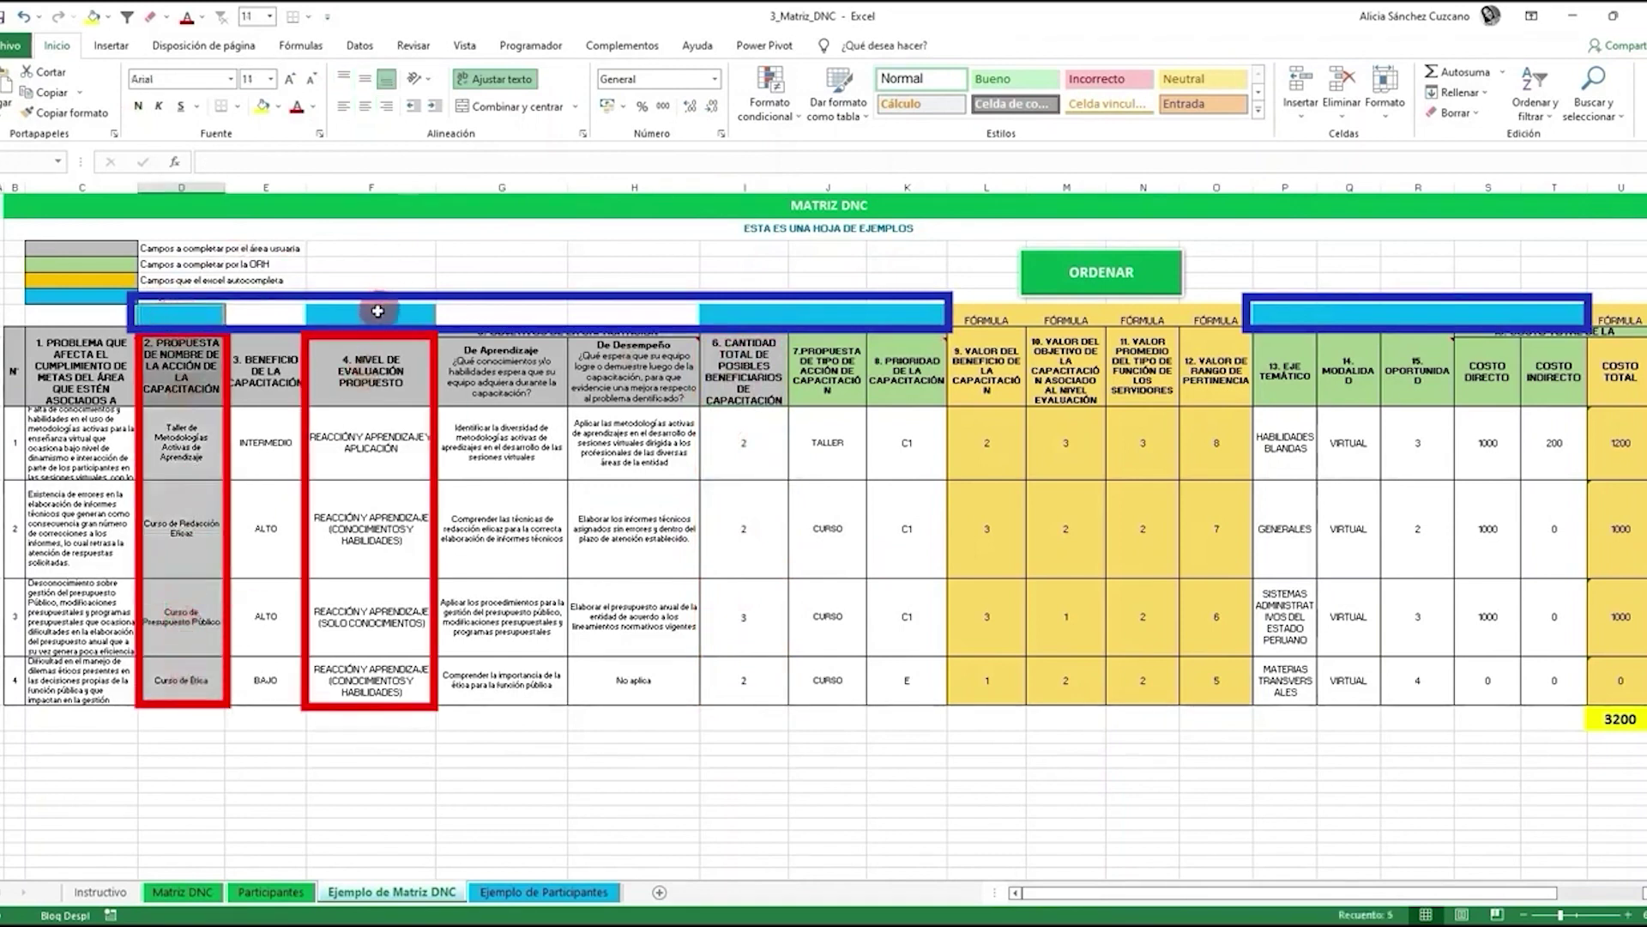
drag(367, 369, 386, 668)
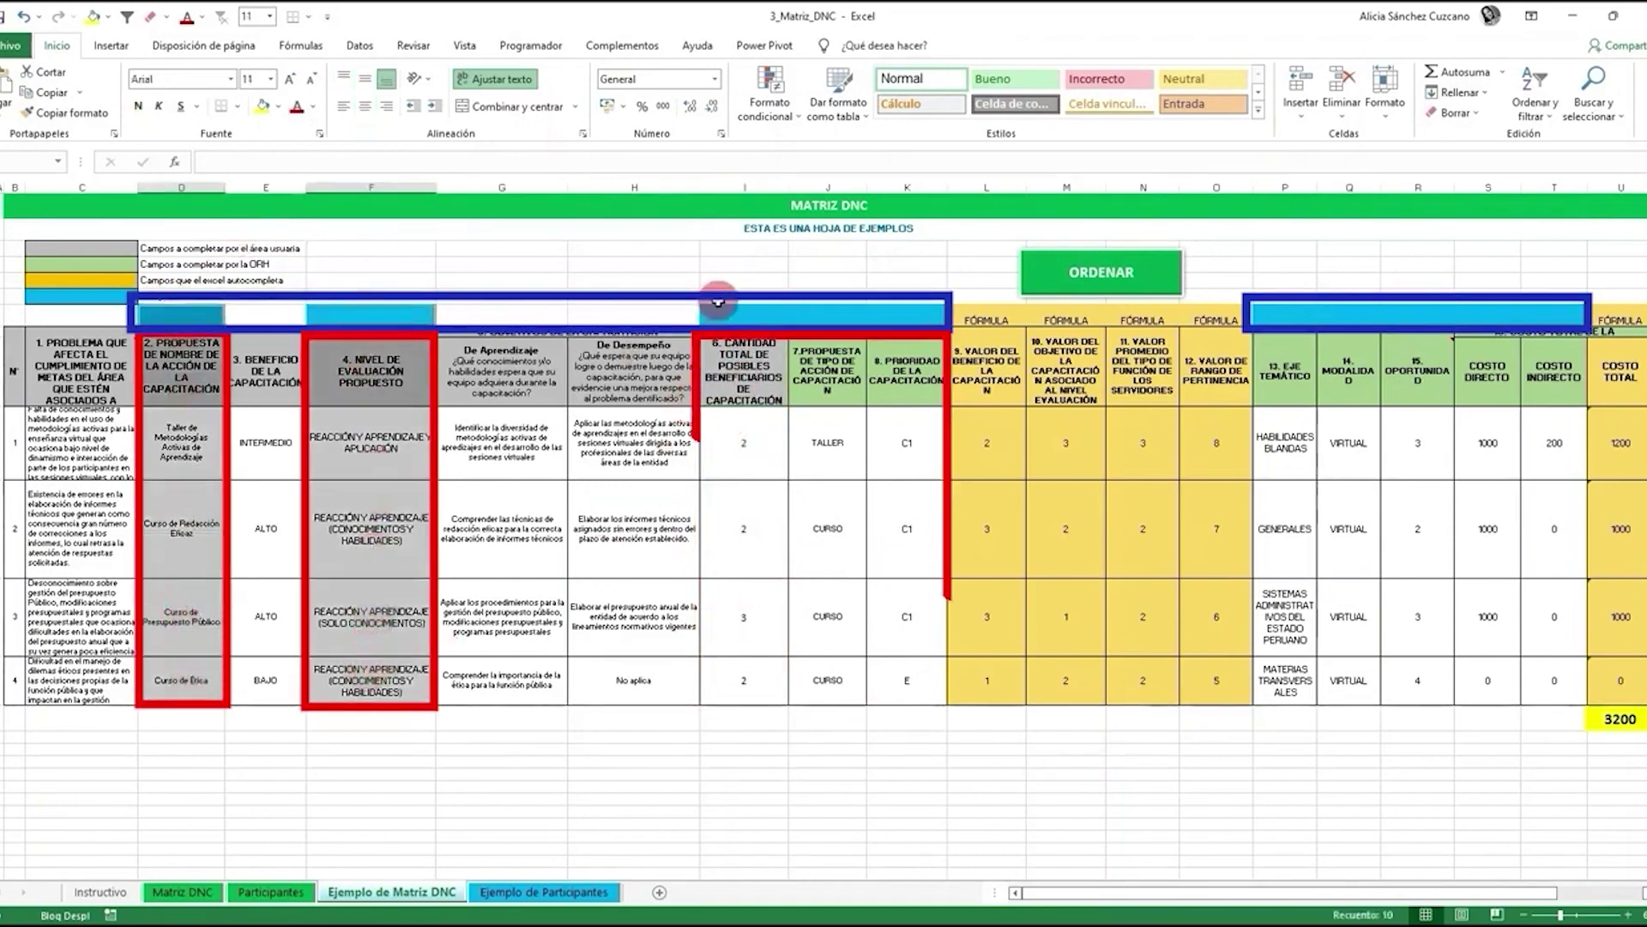
drag(743, 369, 897, 678)
drag(1306, 358, 1510, 688)
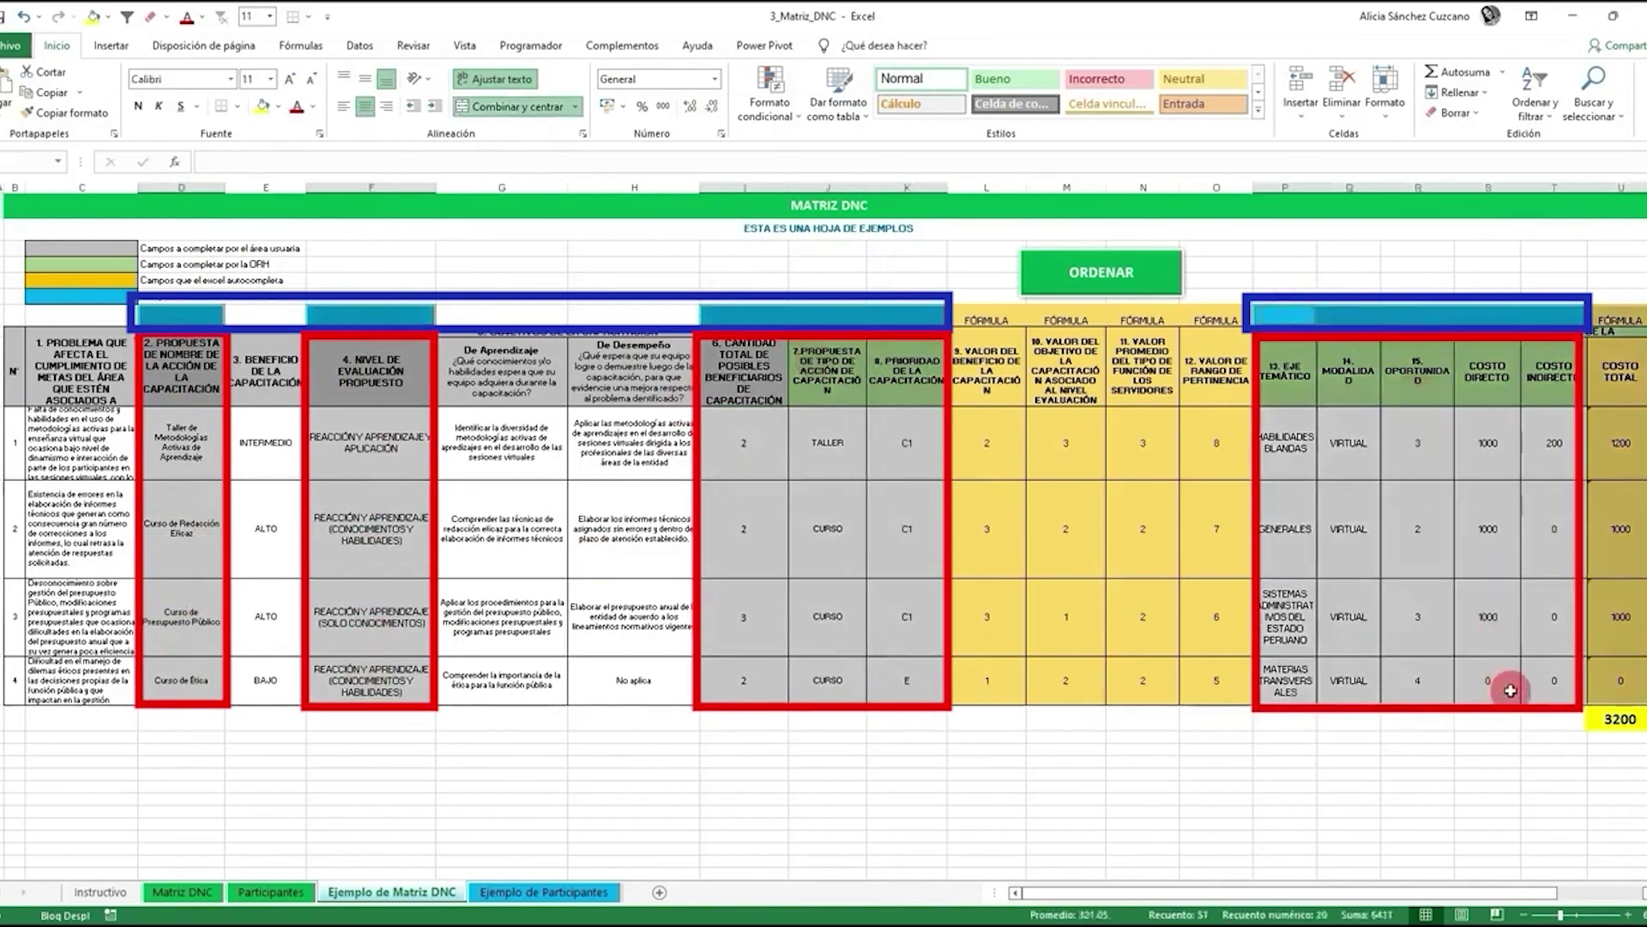
click(811, 437)
click(600, 811)
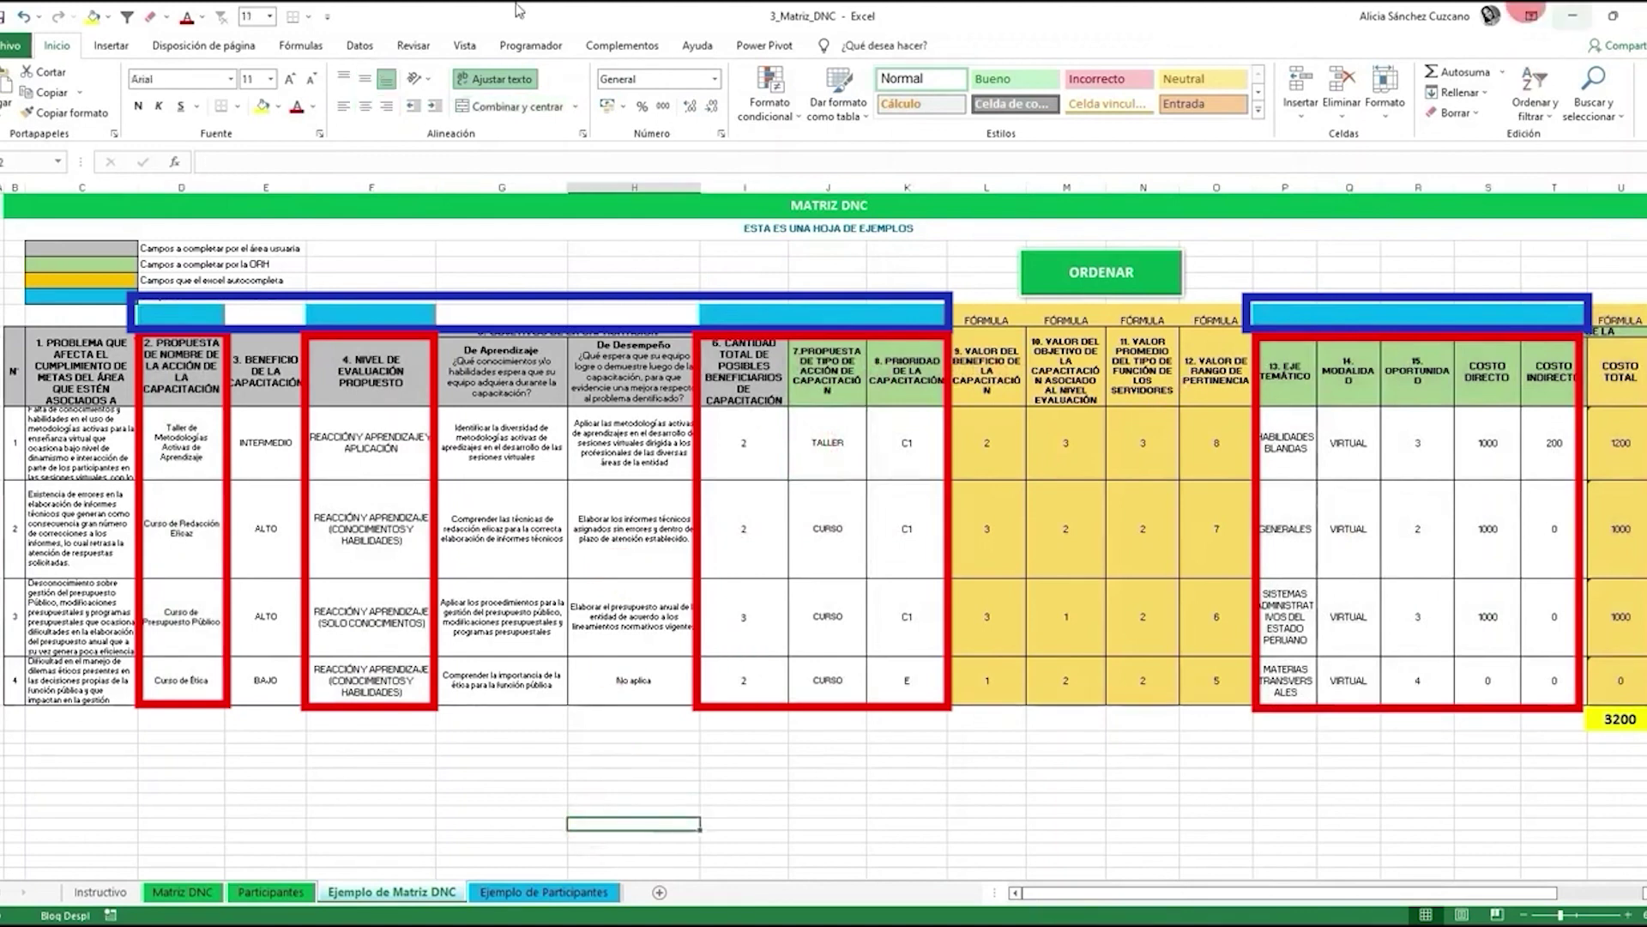
Switch to the 10_Matriz_PDP workbook and review the training subject, action name, and action type to cost data in its three rows.
mouse_move(645, 922)
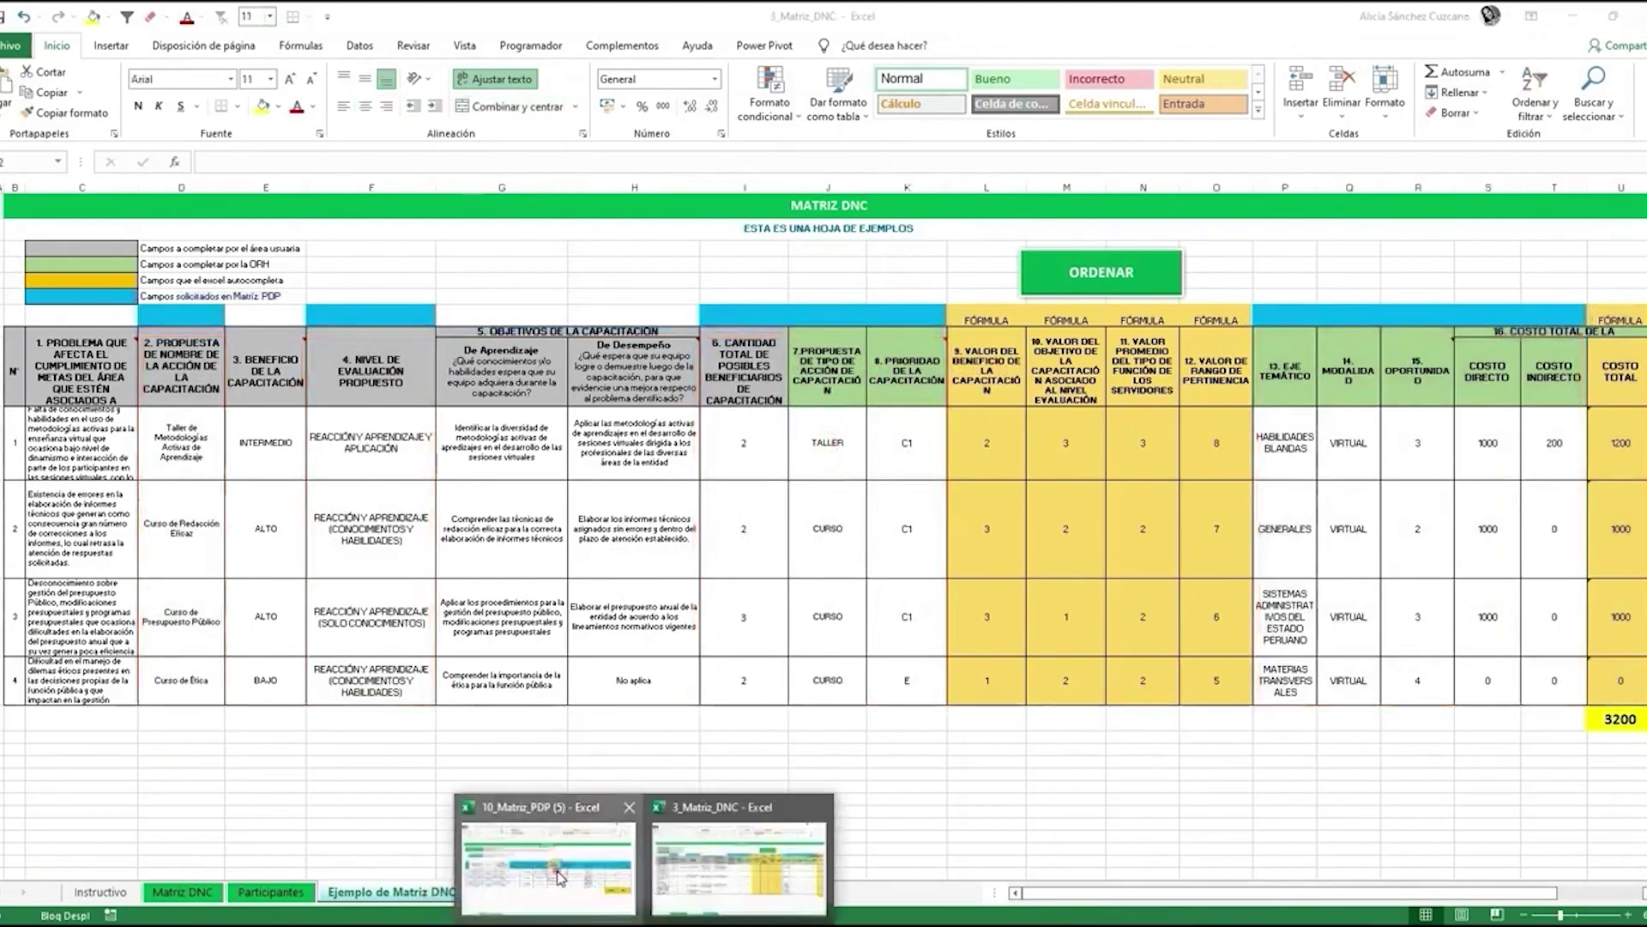
click(549, 854)
click(624, 426)
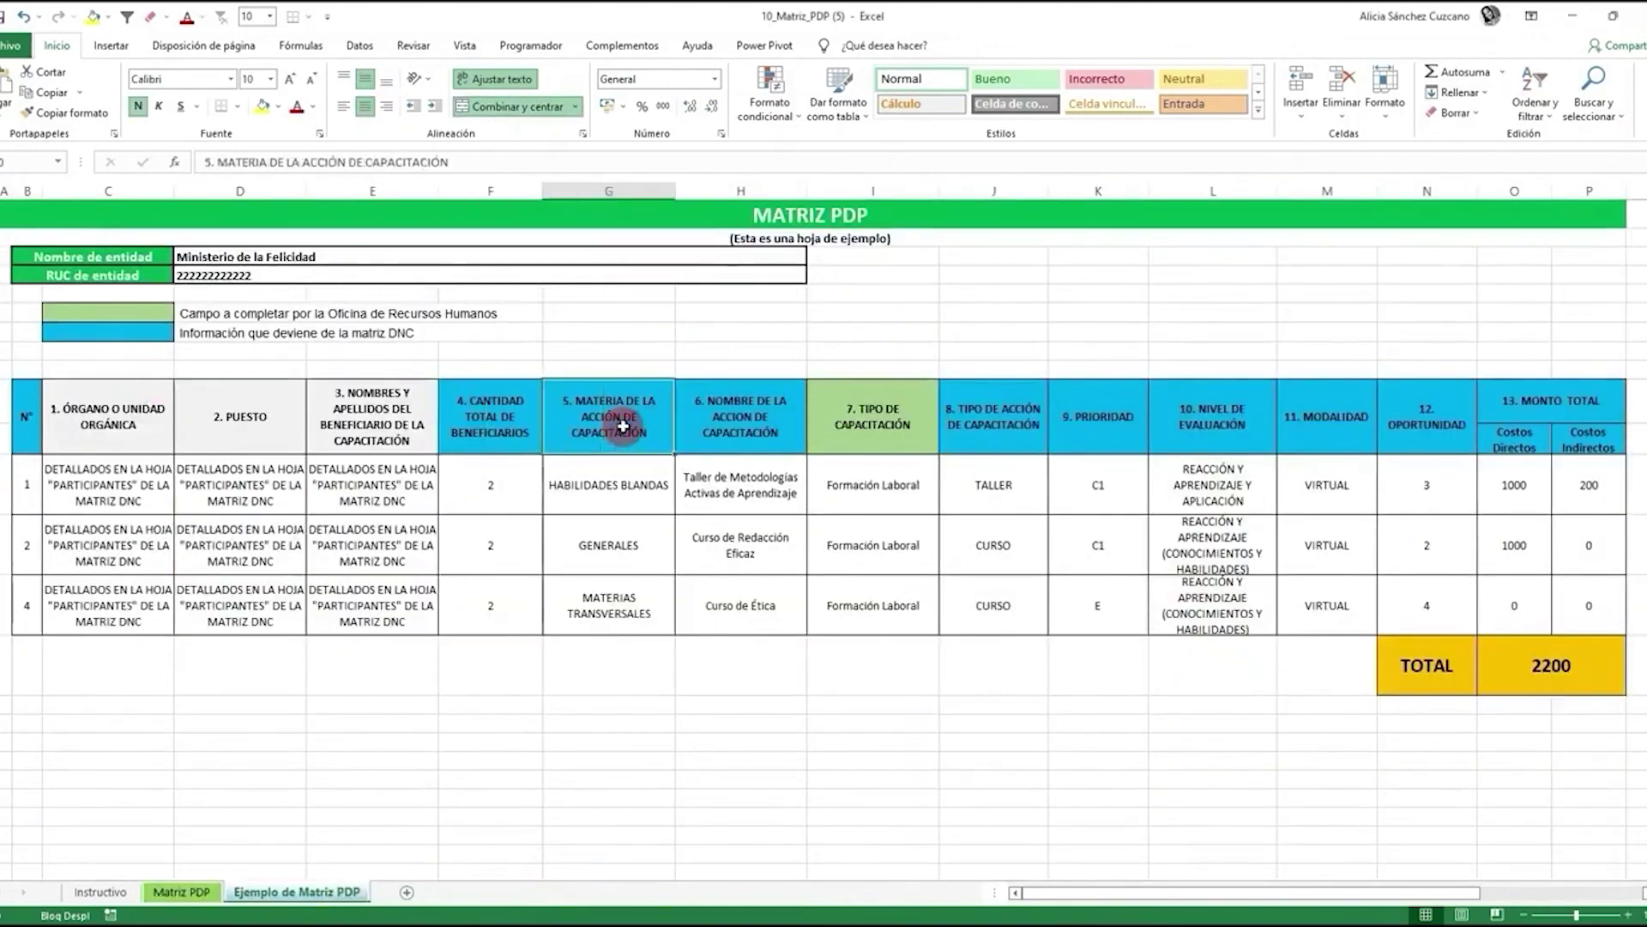
drag(612, 478, 617, 600)
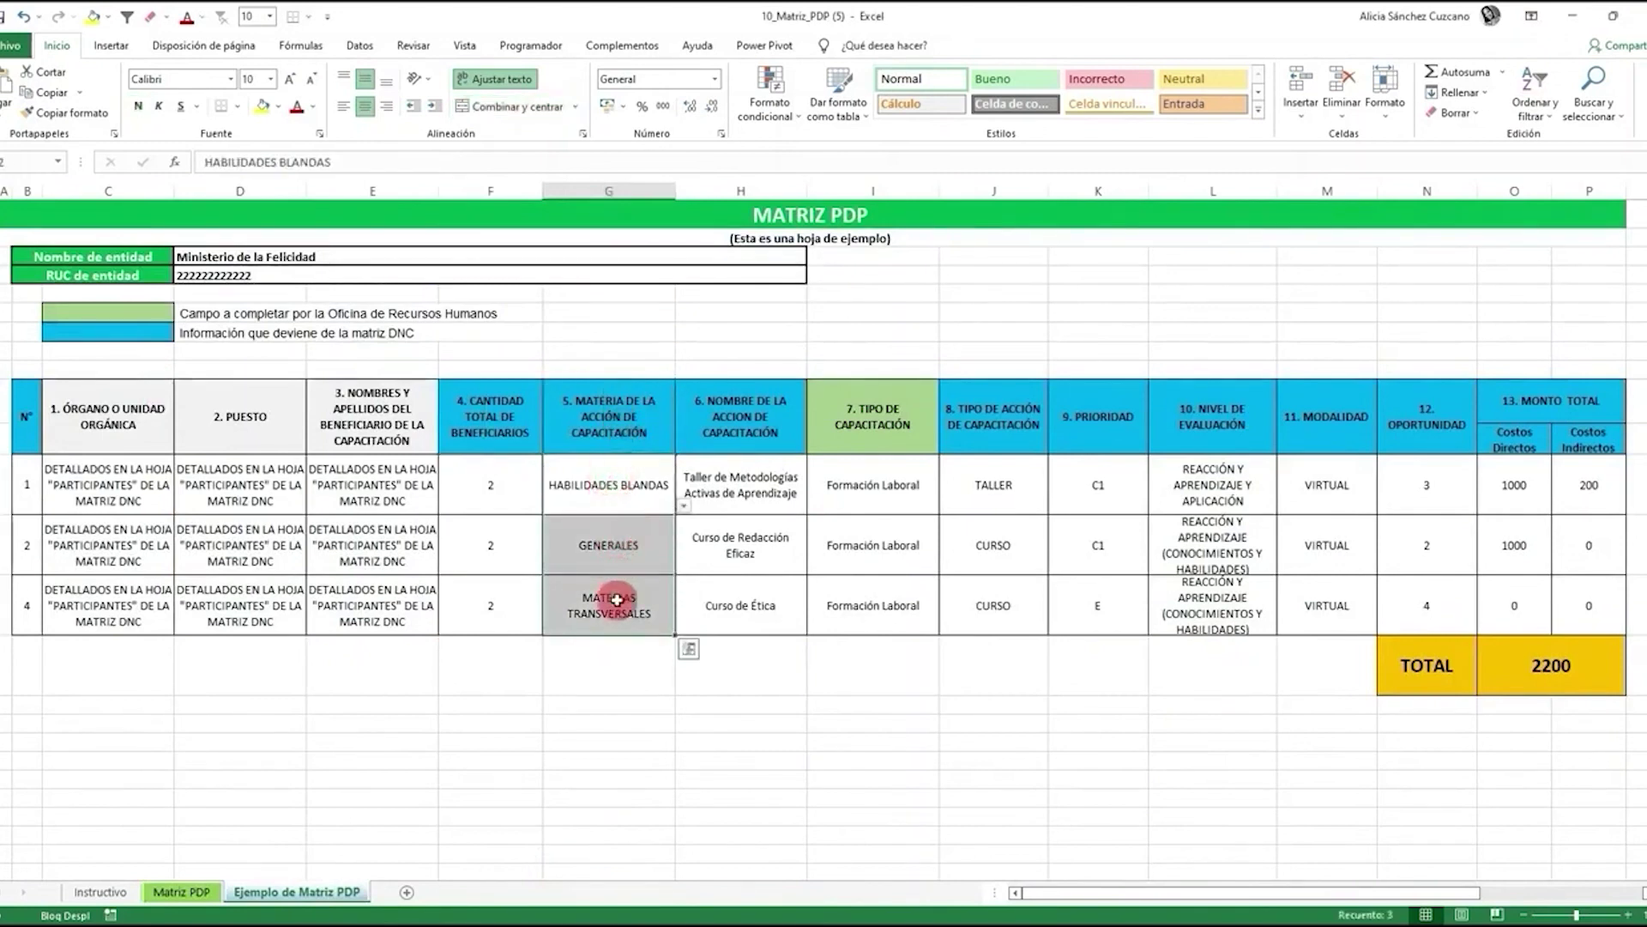
drag(693, 498, 734, 599)
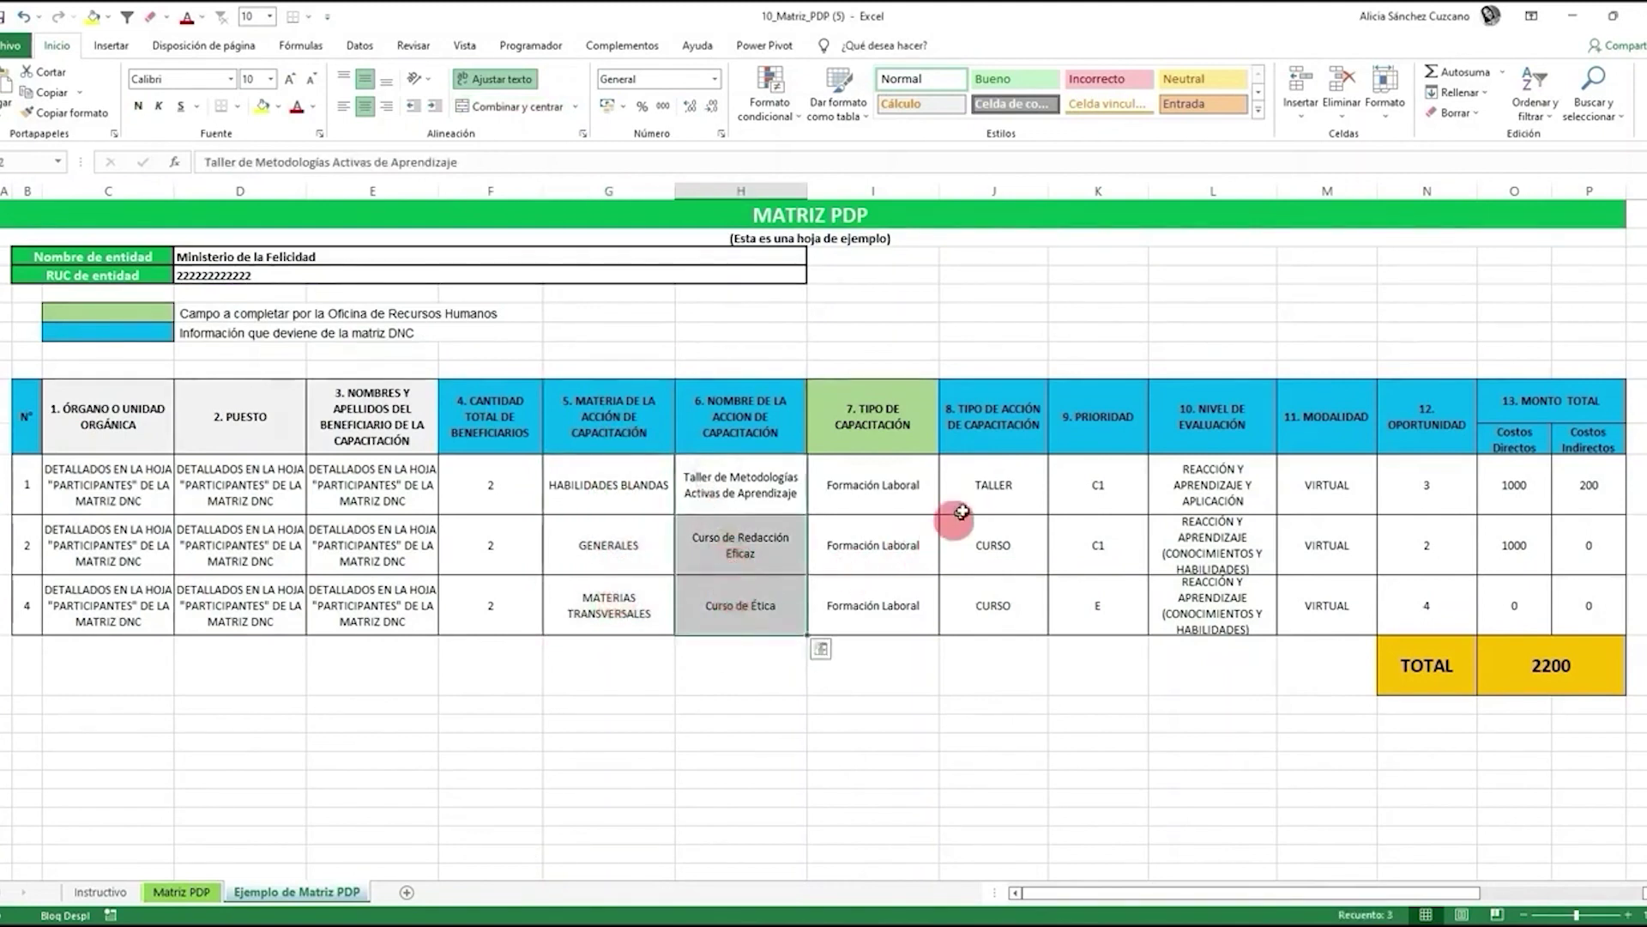
drag(966, 484, 1526, 595)
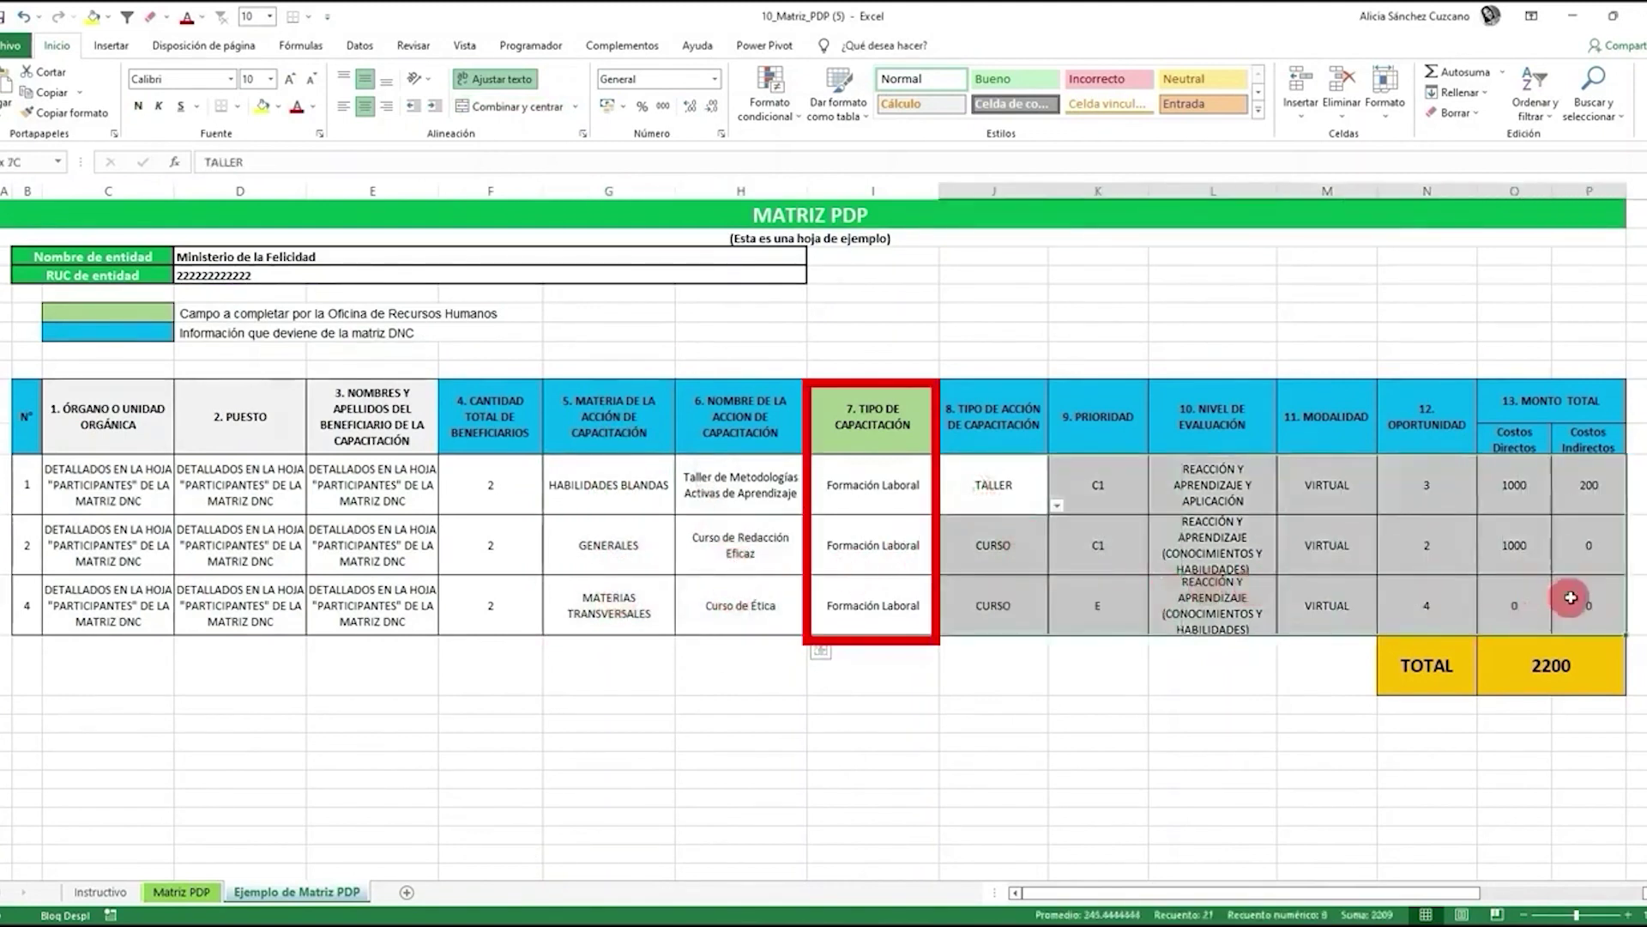
Examine the training type column that Human Resources fills in within the example PDP matrix.
click(609, 545)
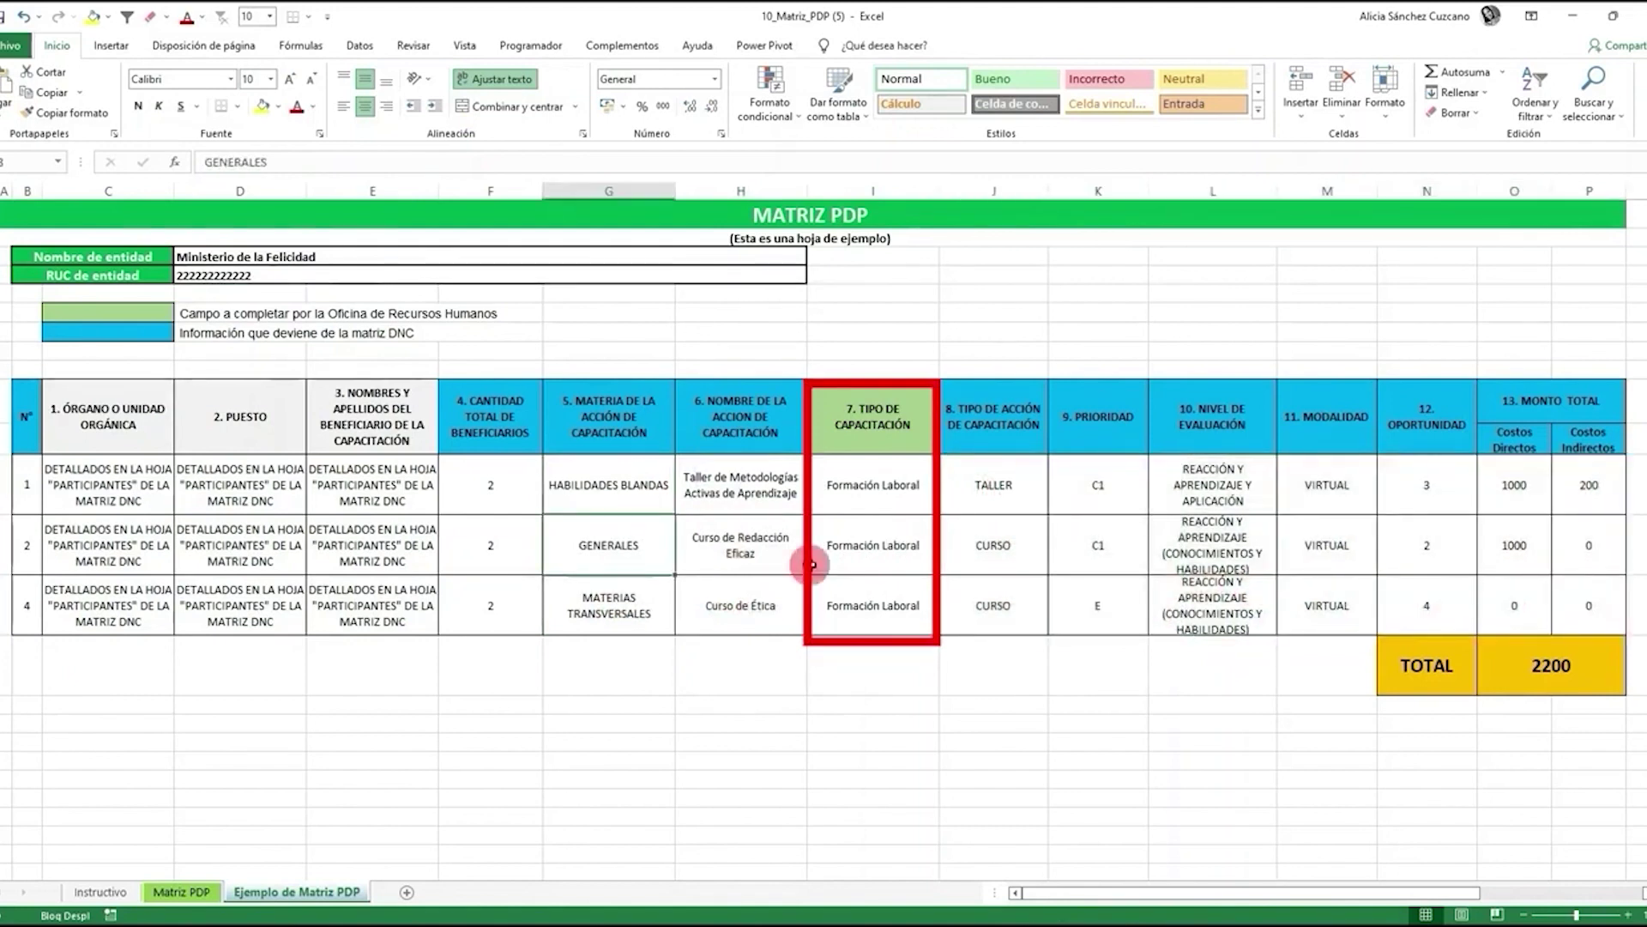
click(868, 432)
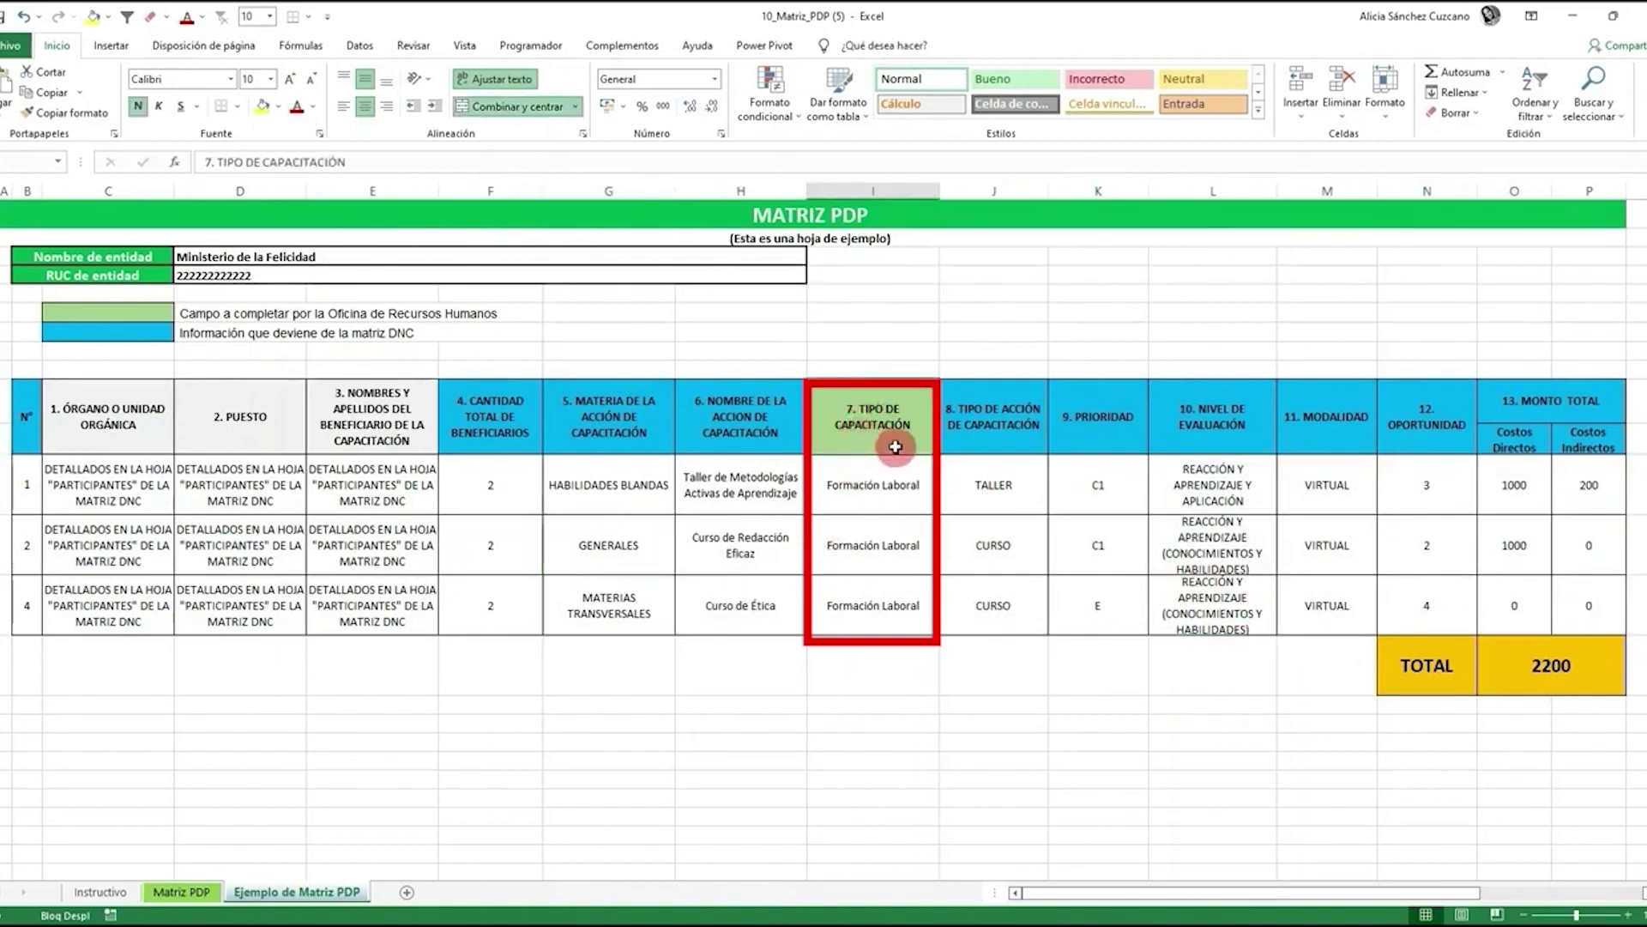
click(920, 496)
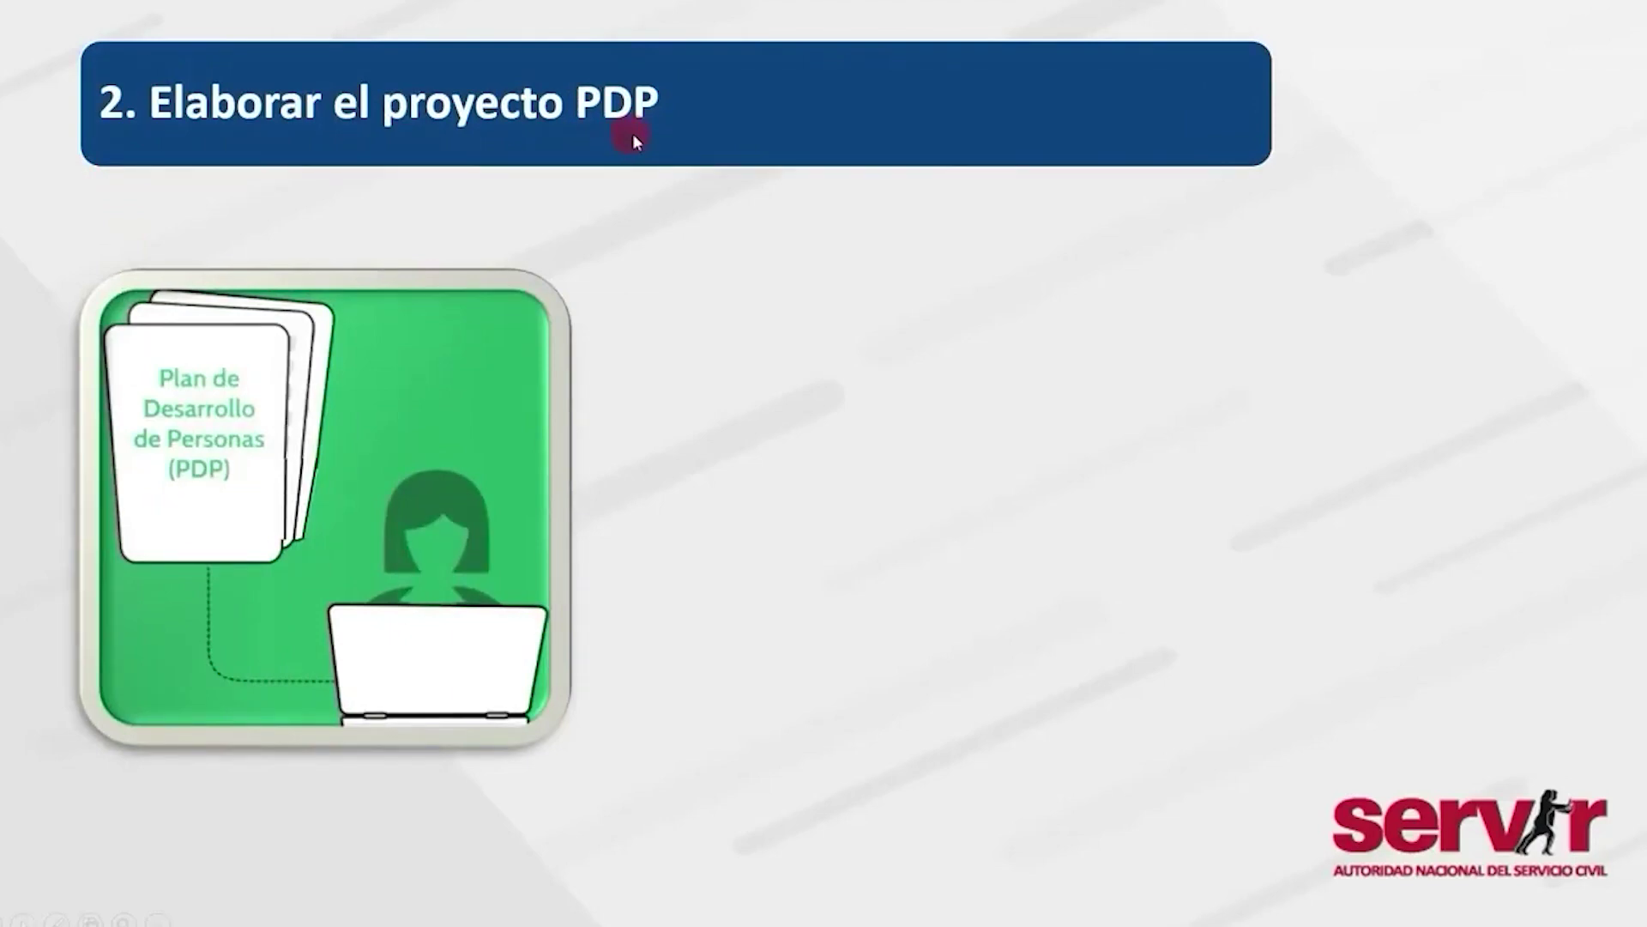
click(671, 208)
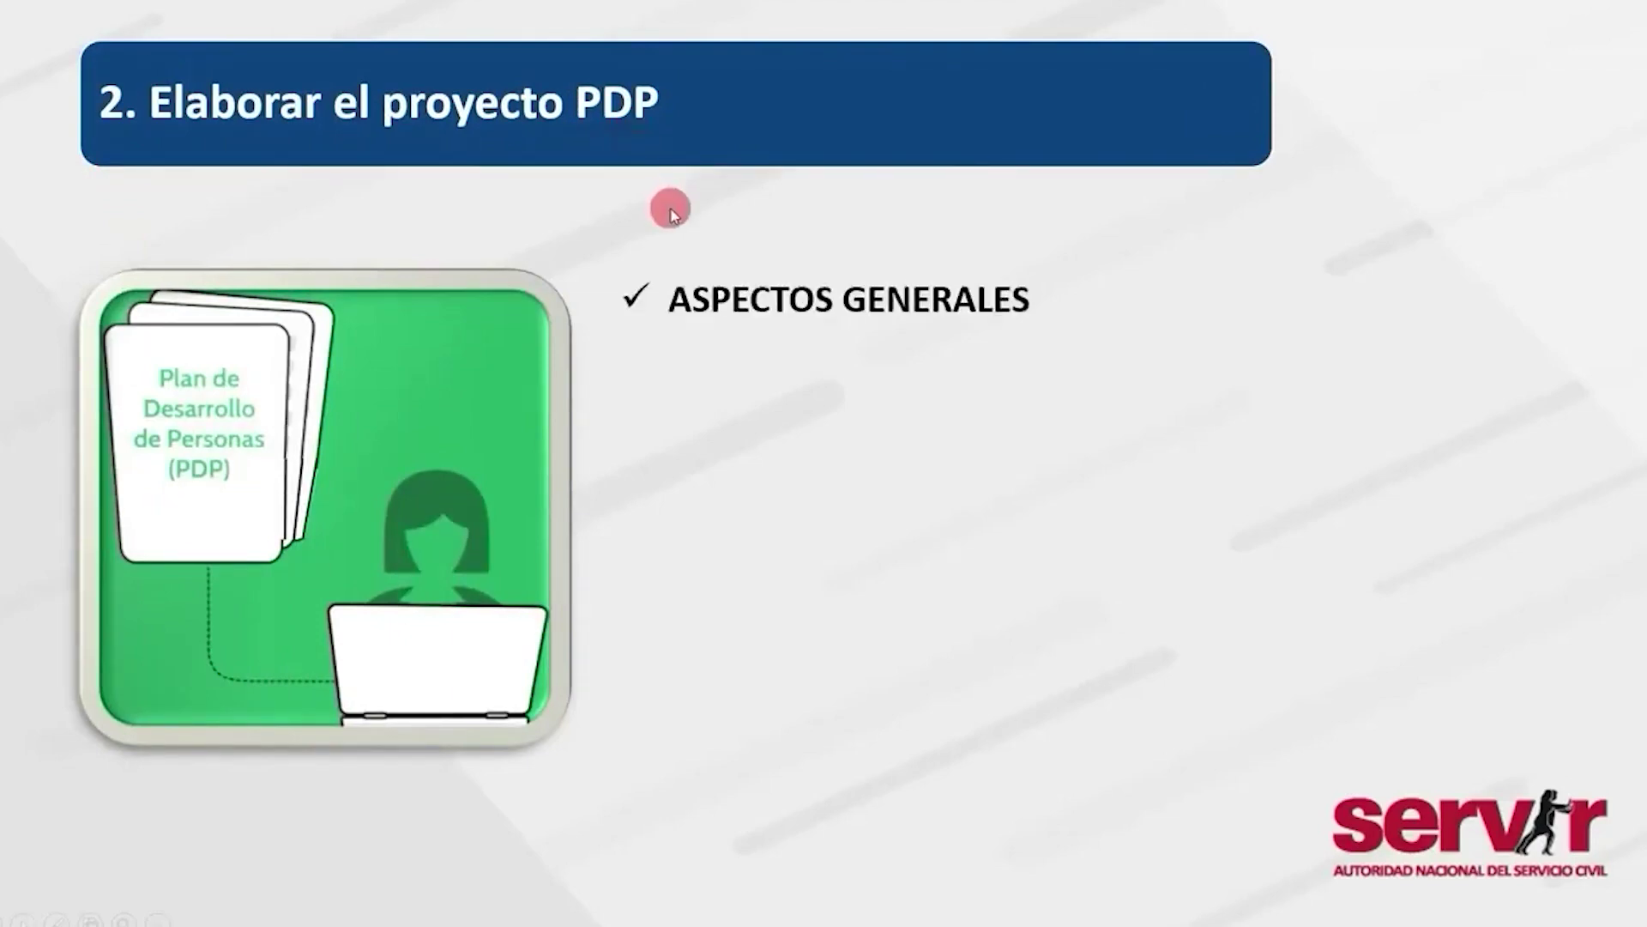
click(1055, 334)
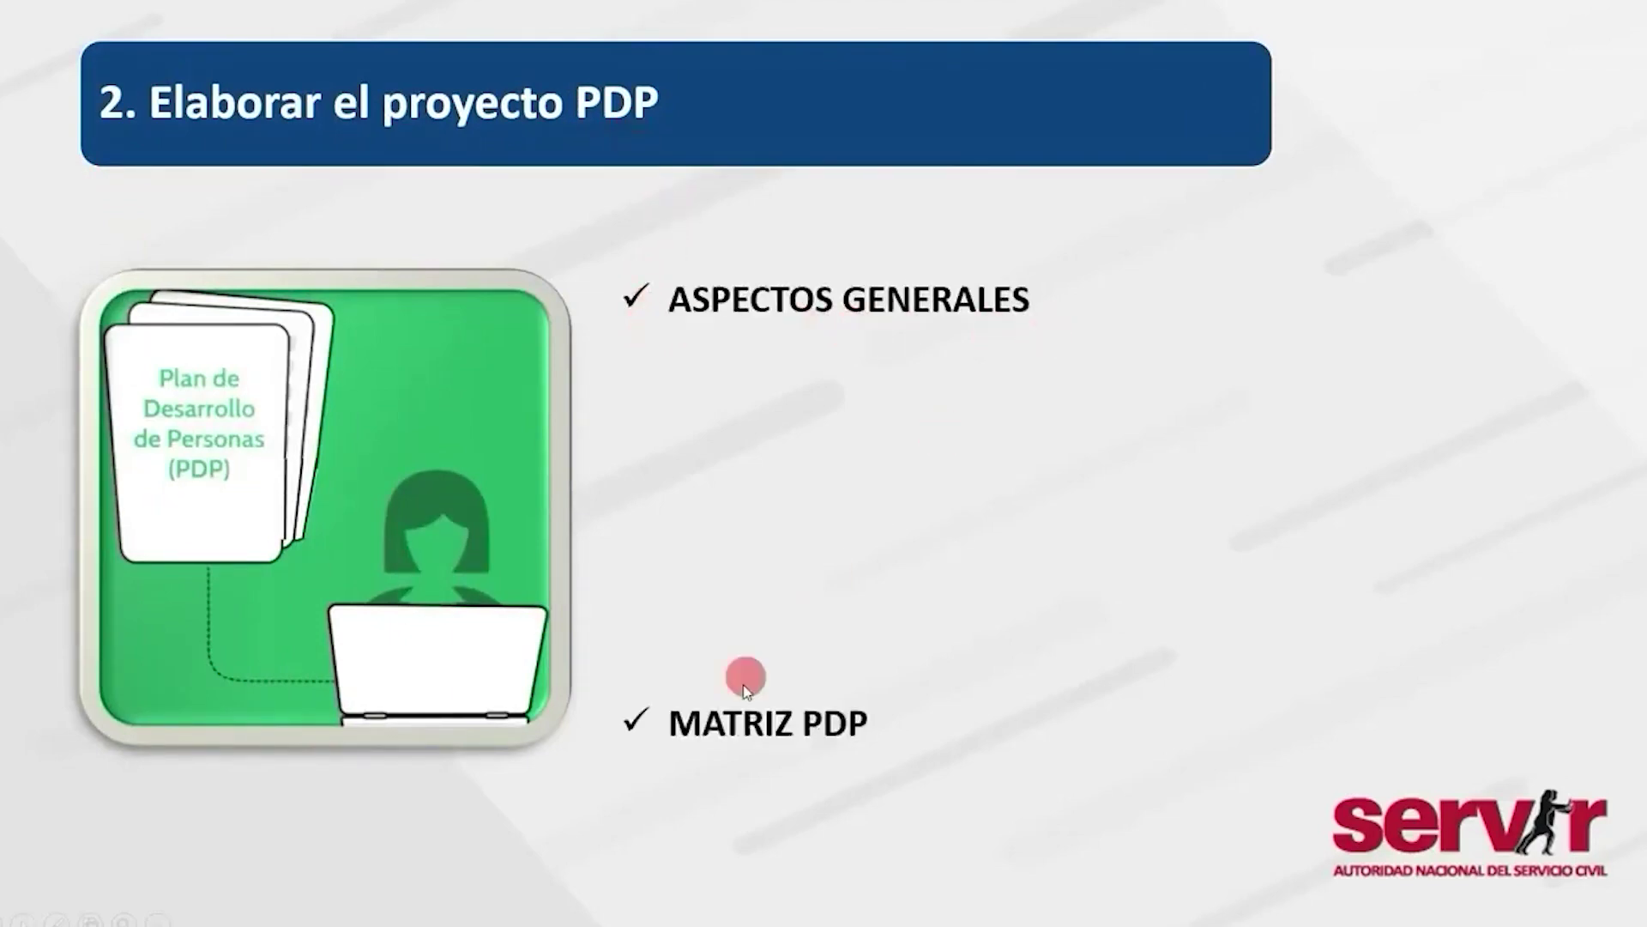